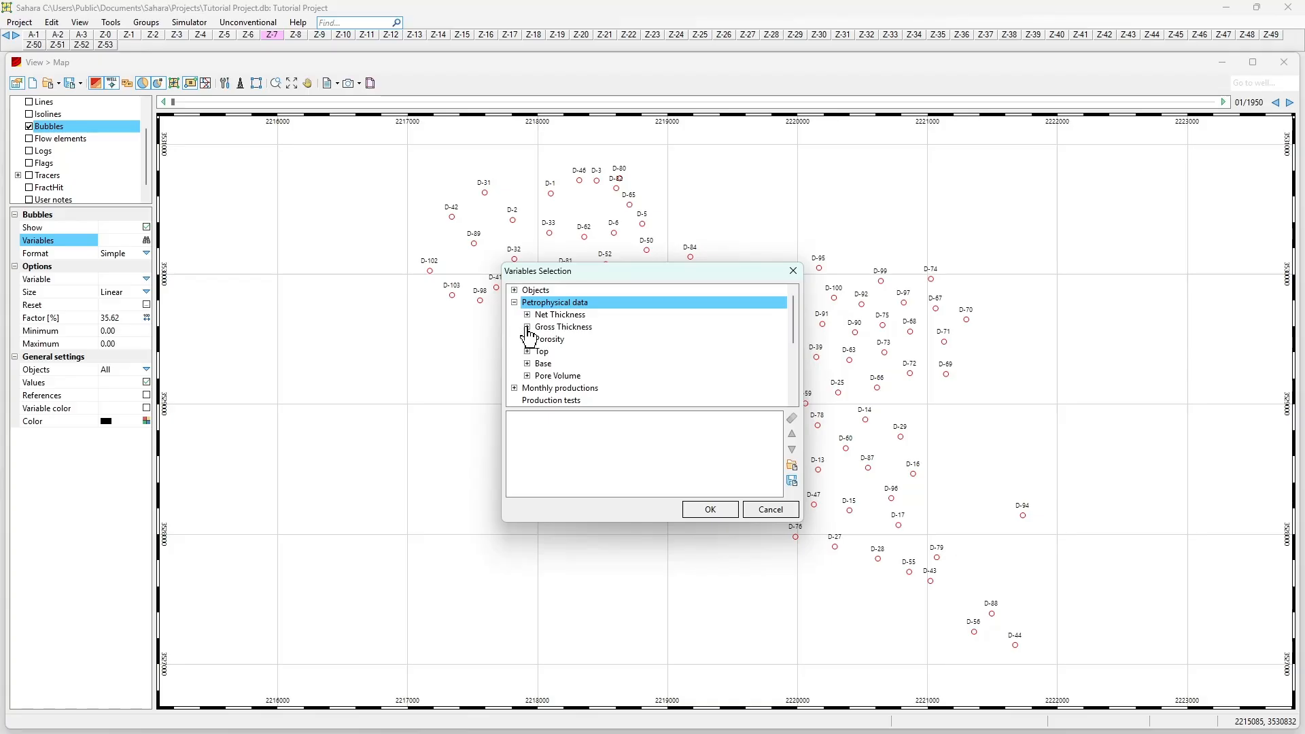
Step: Choose the Net Thickness Layer value (NTL ft) as the bubble variable for each well
click(528, 316)
double_click(554, 342)
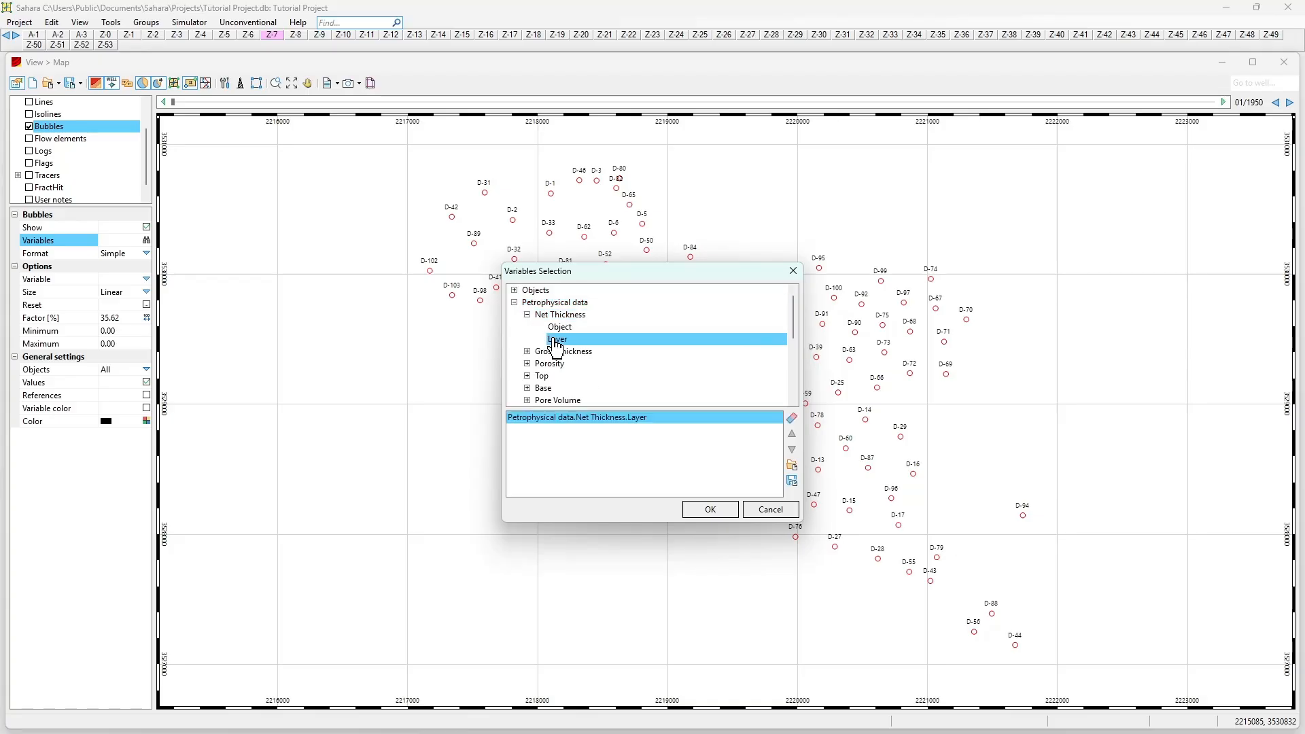
click(709, 510)
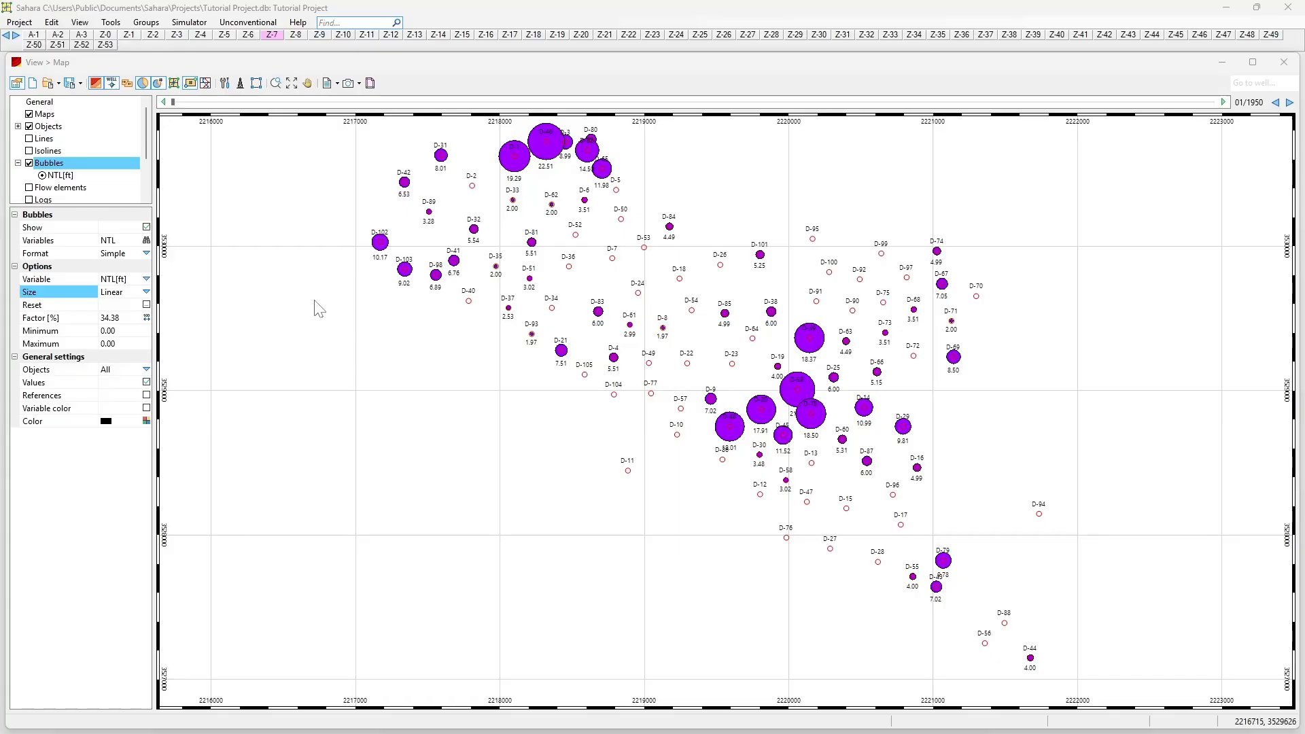
Step: Make all bubbles uniform in size with a 100% size factor
click(147, 291)
click(109, 343)
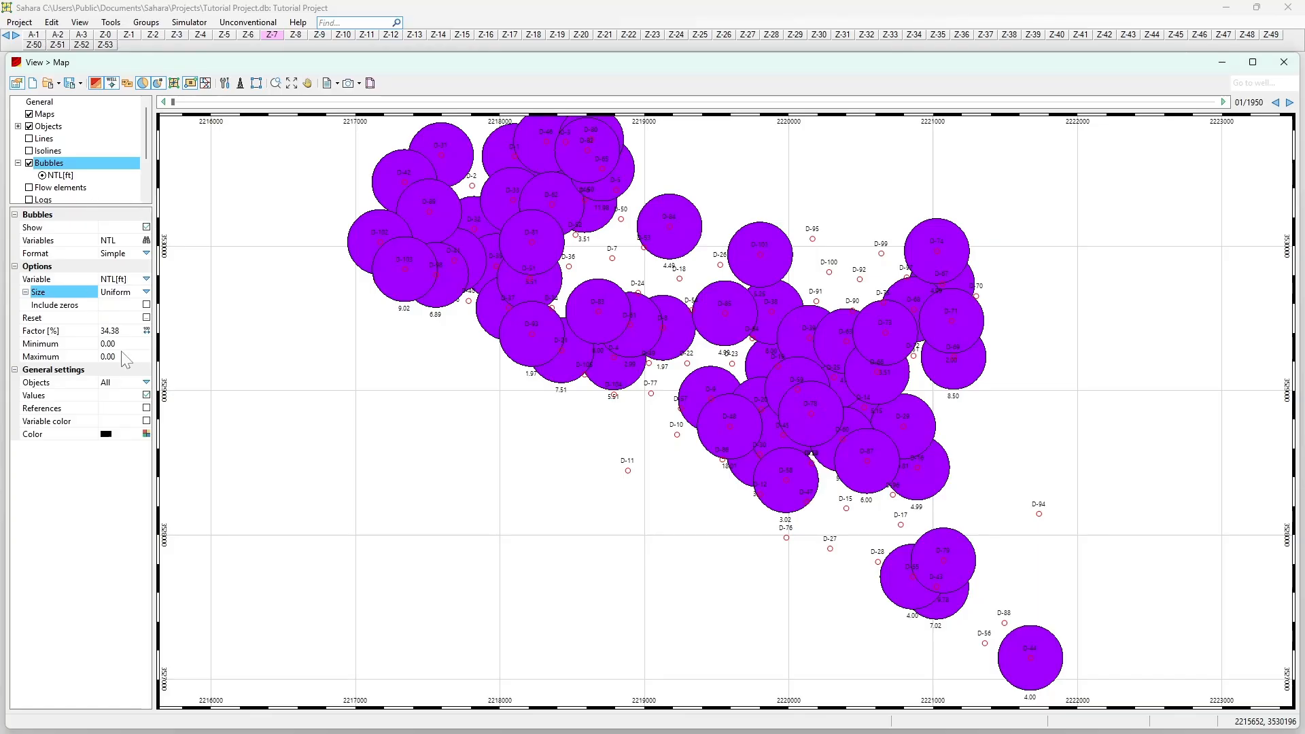
click(146, 331)
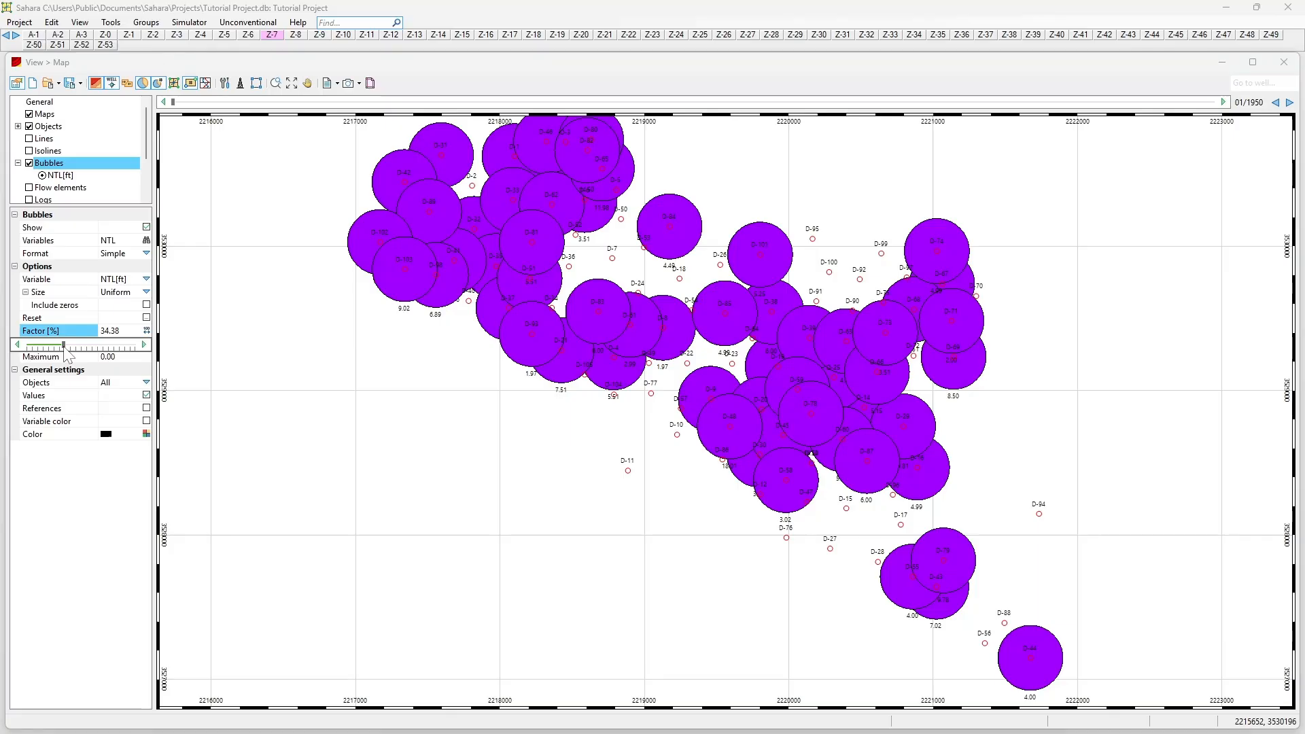
drag(64, 345, 153, 350)
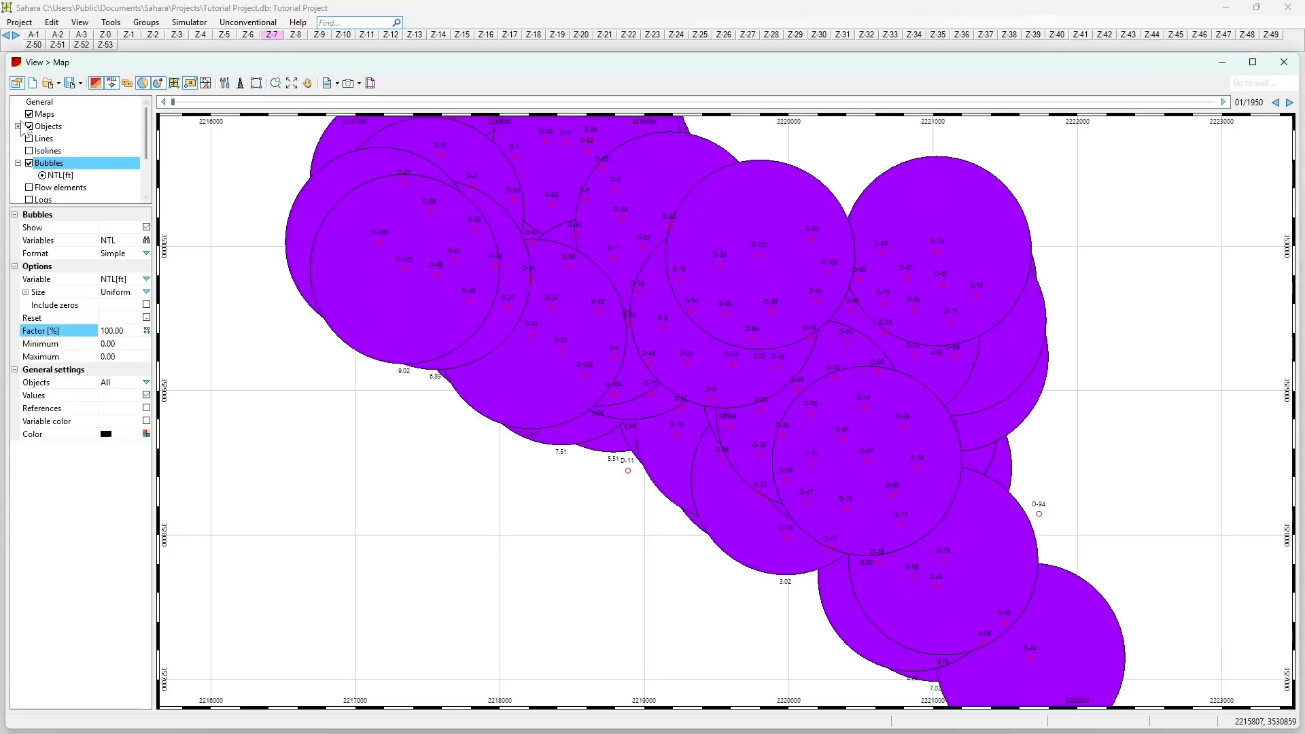
Step: Set the NTL[ft] bubble scale mode to Manual at 25:1
click(59, 175)
click(146, 240)
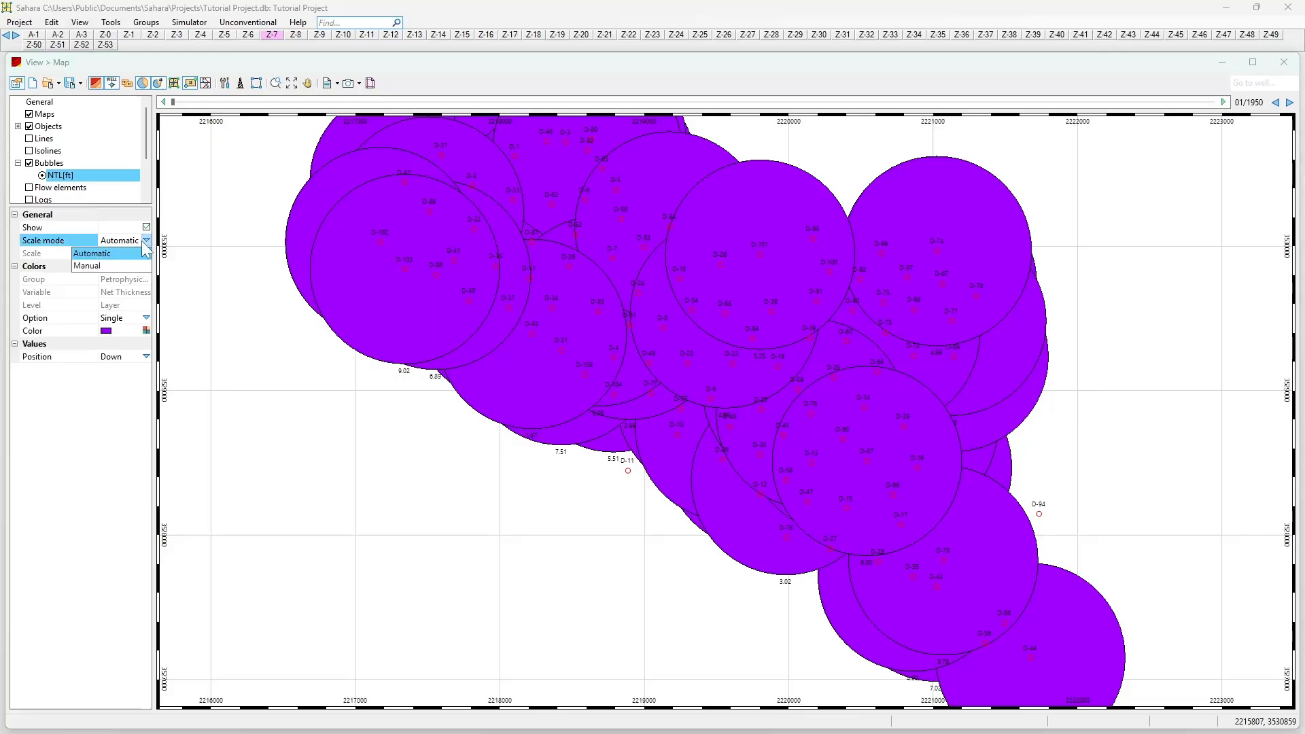
click(116, 265)
click(146, 252)
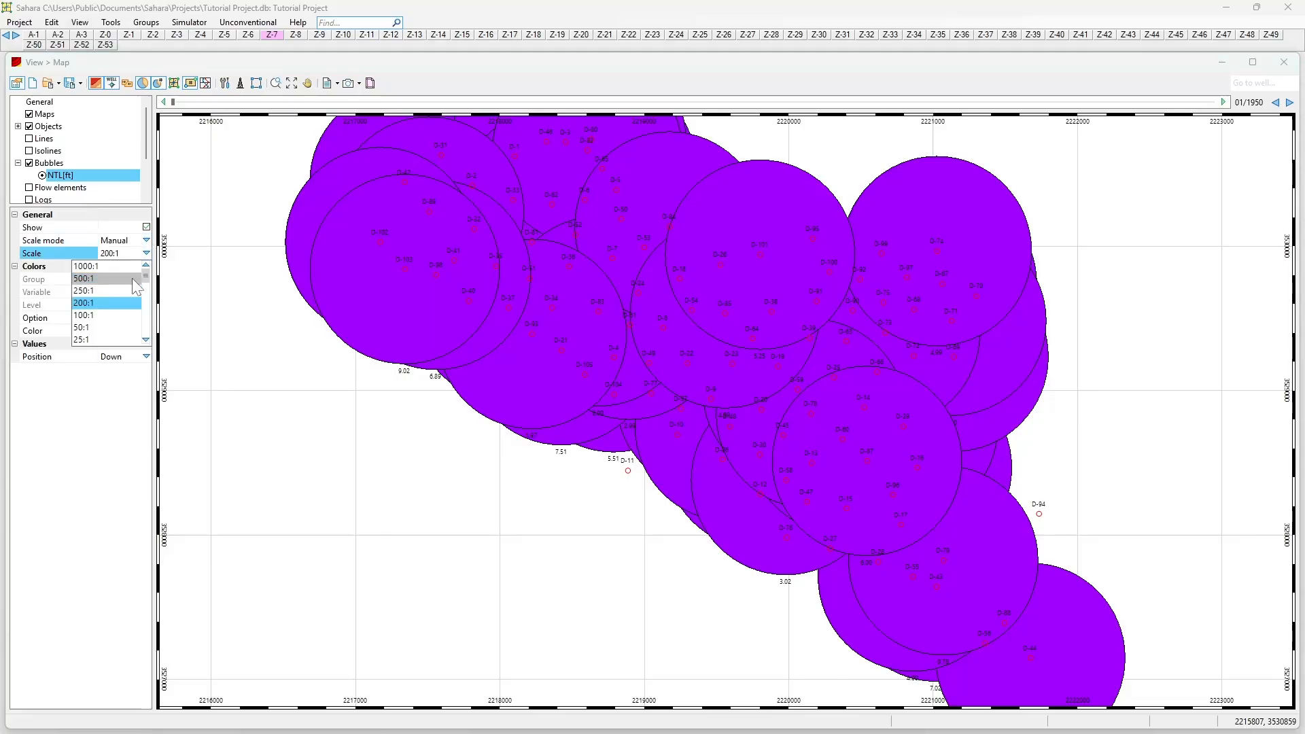
click(91, 338)
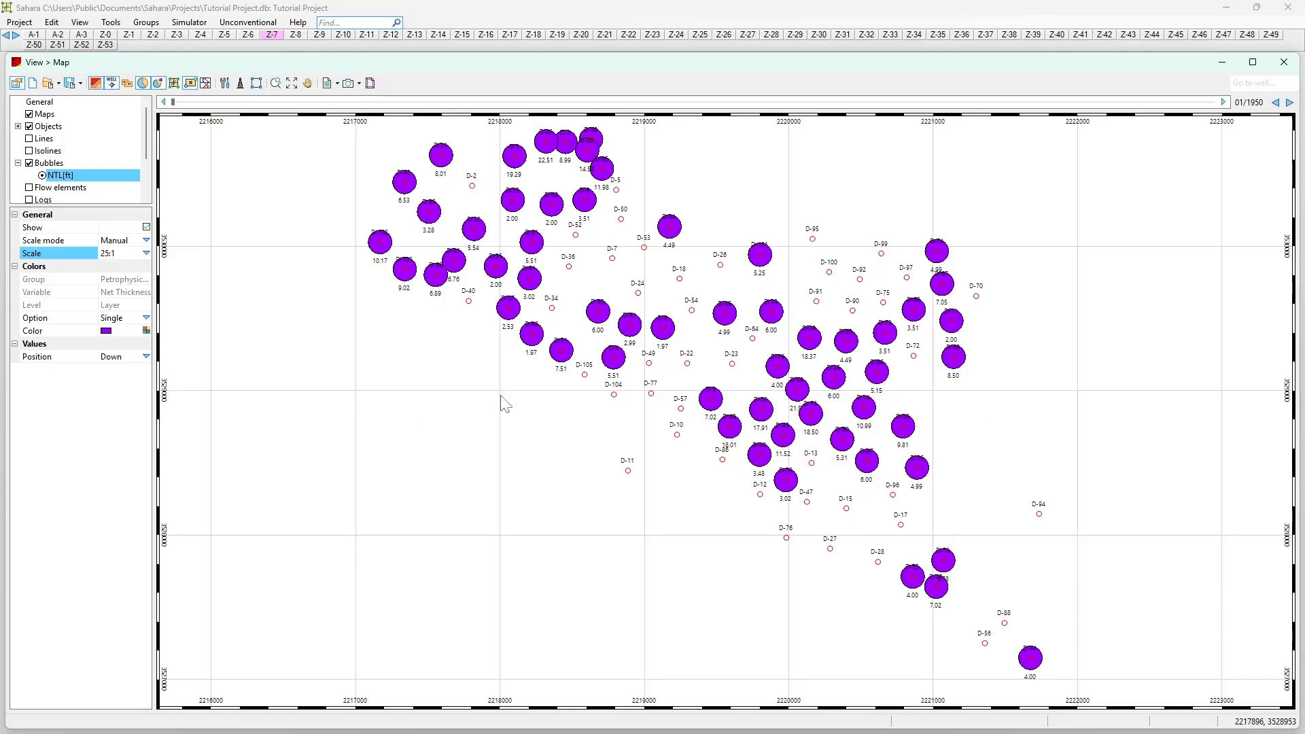
scroll(573, 409, down, 1)
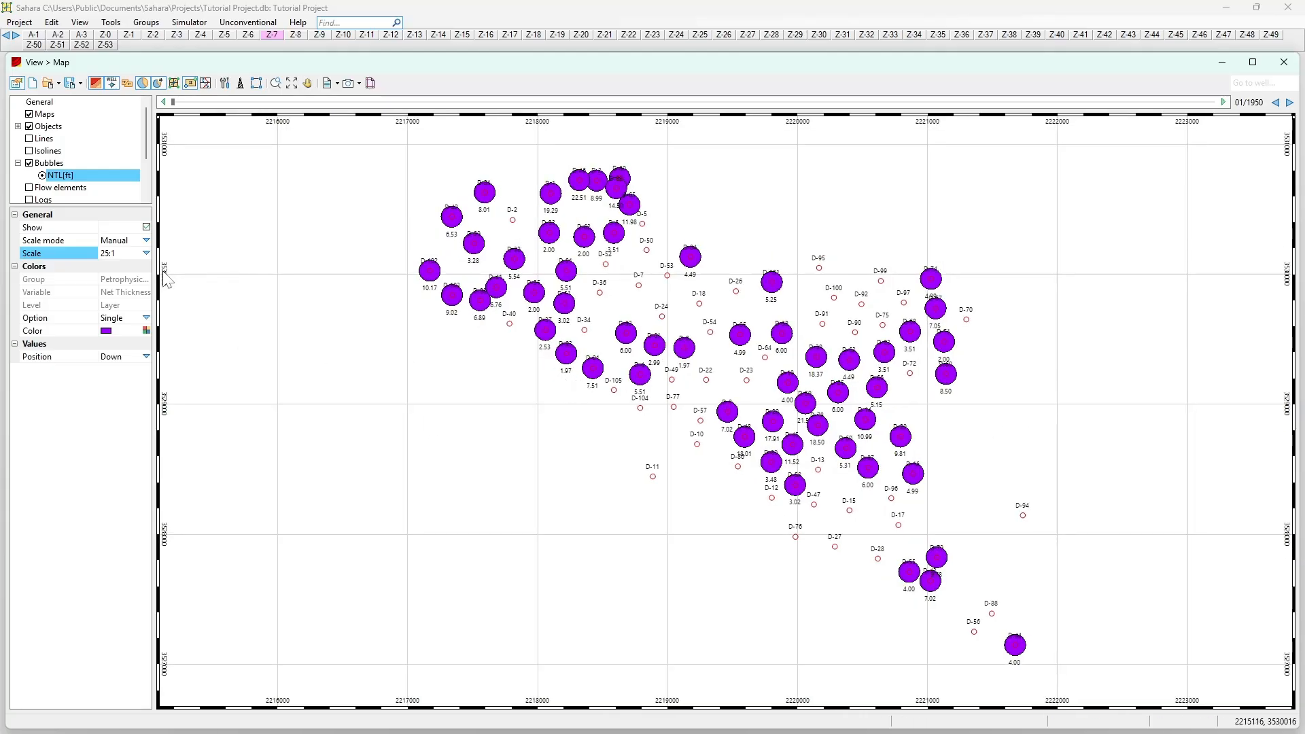
click(55, 163)
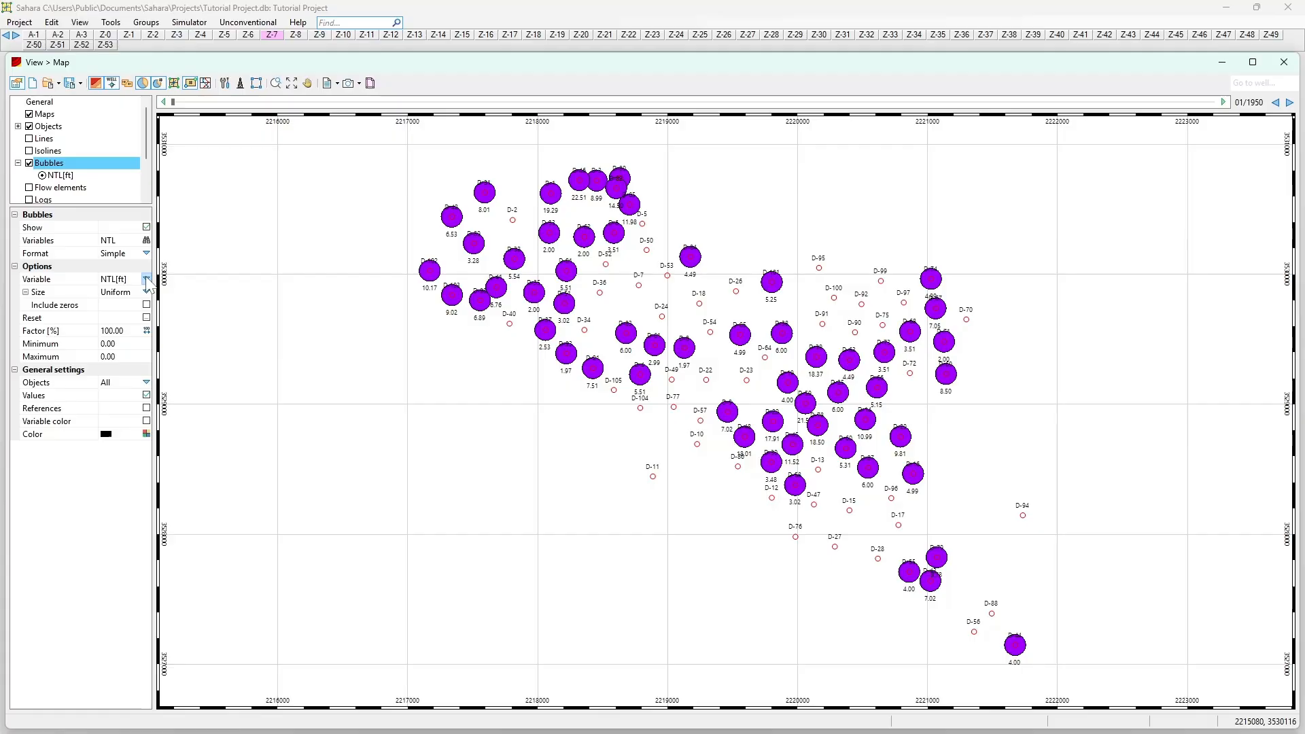
click(61, 176)
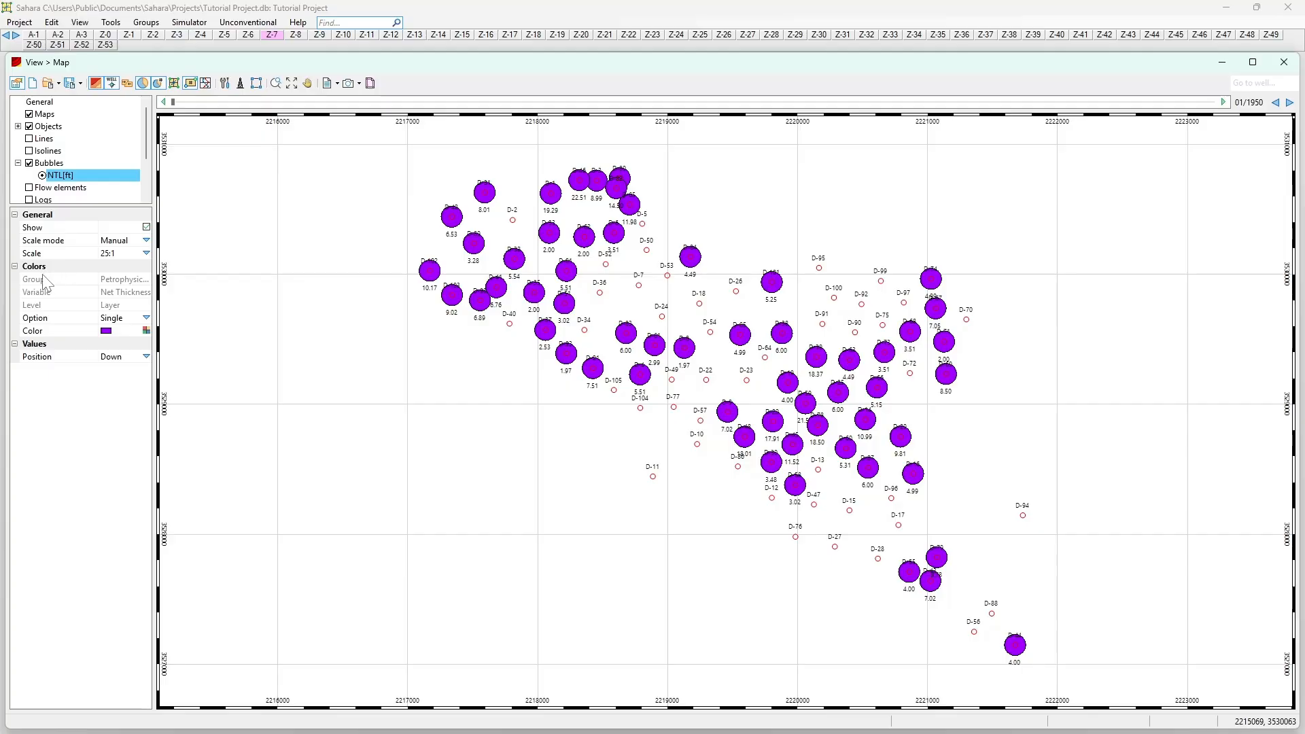
Step: Colour the NTL[ft] bubbles on a Gamma gradient and bring up its palette settings
click(146, 317)
click(102, 343)
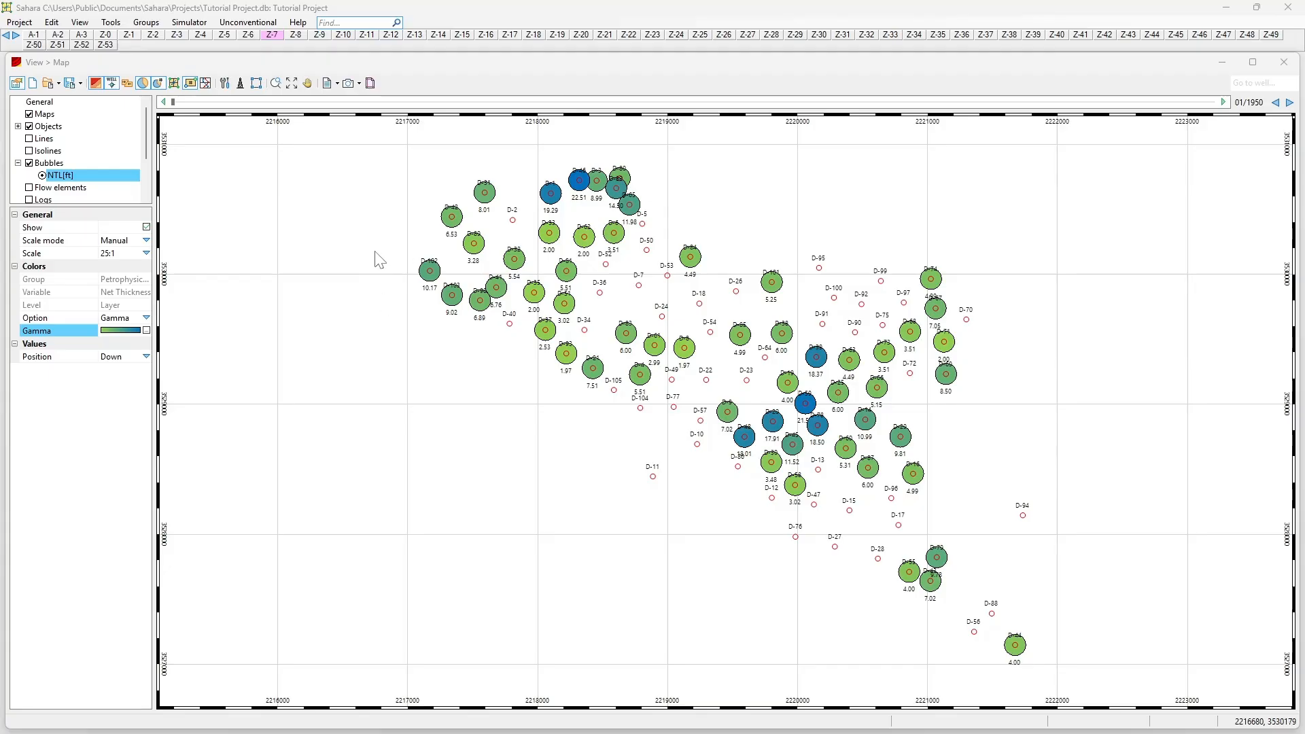
click(146, 331)
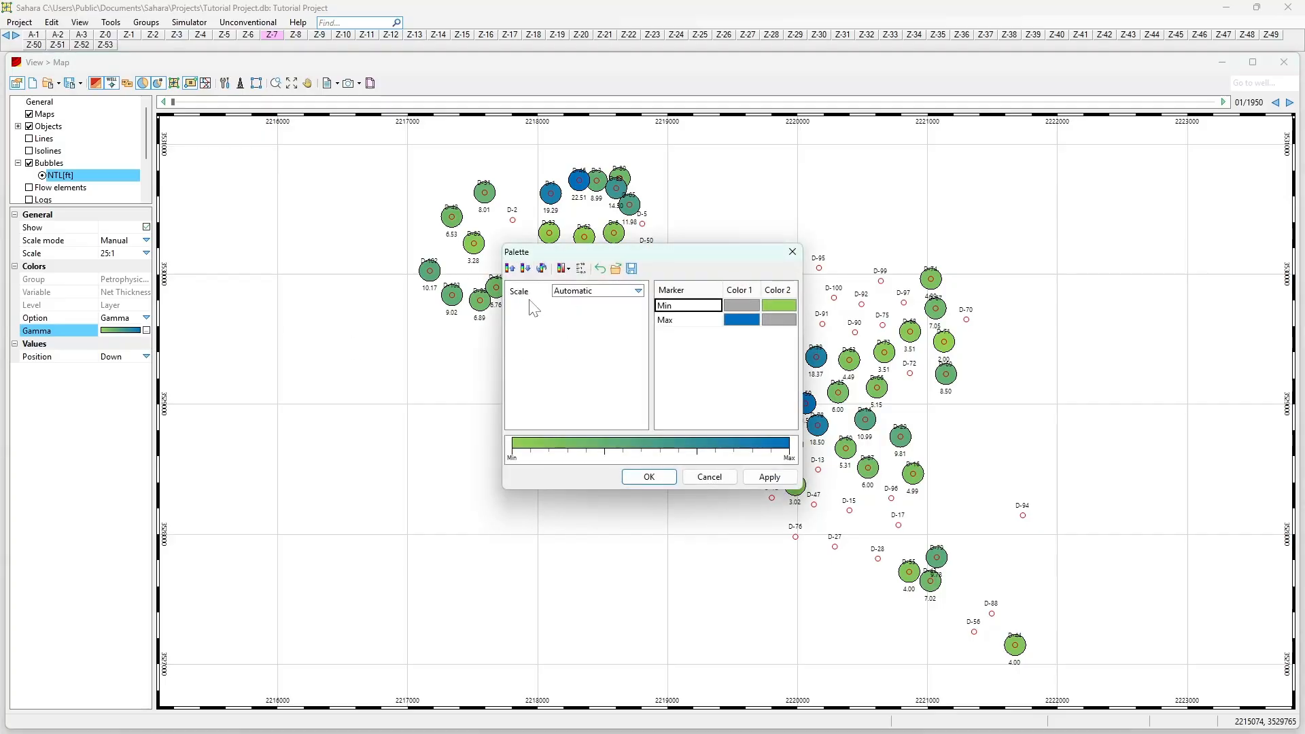
Step: Move the Palette dialog aside and set the Max row's colour to purple
drag(623, 251, 325, 339)
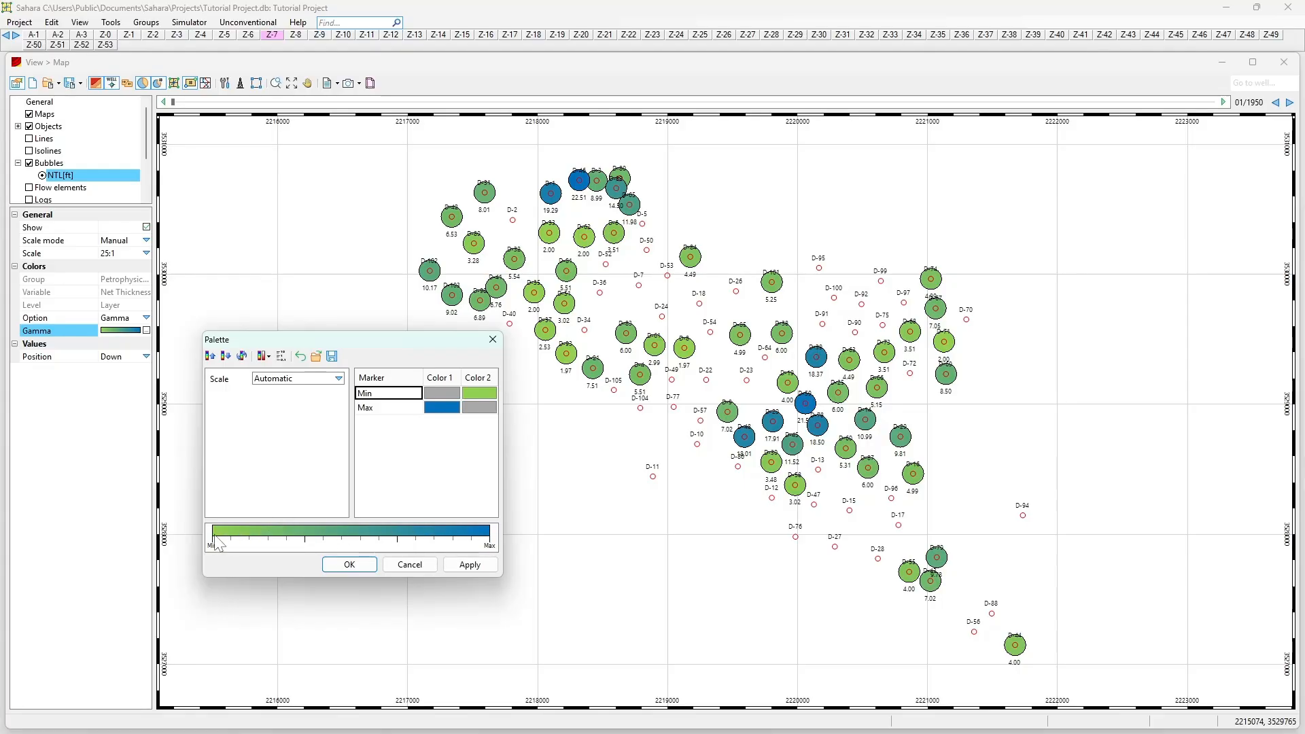
click(449, 410)
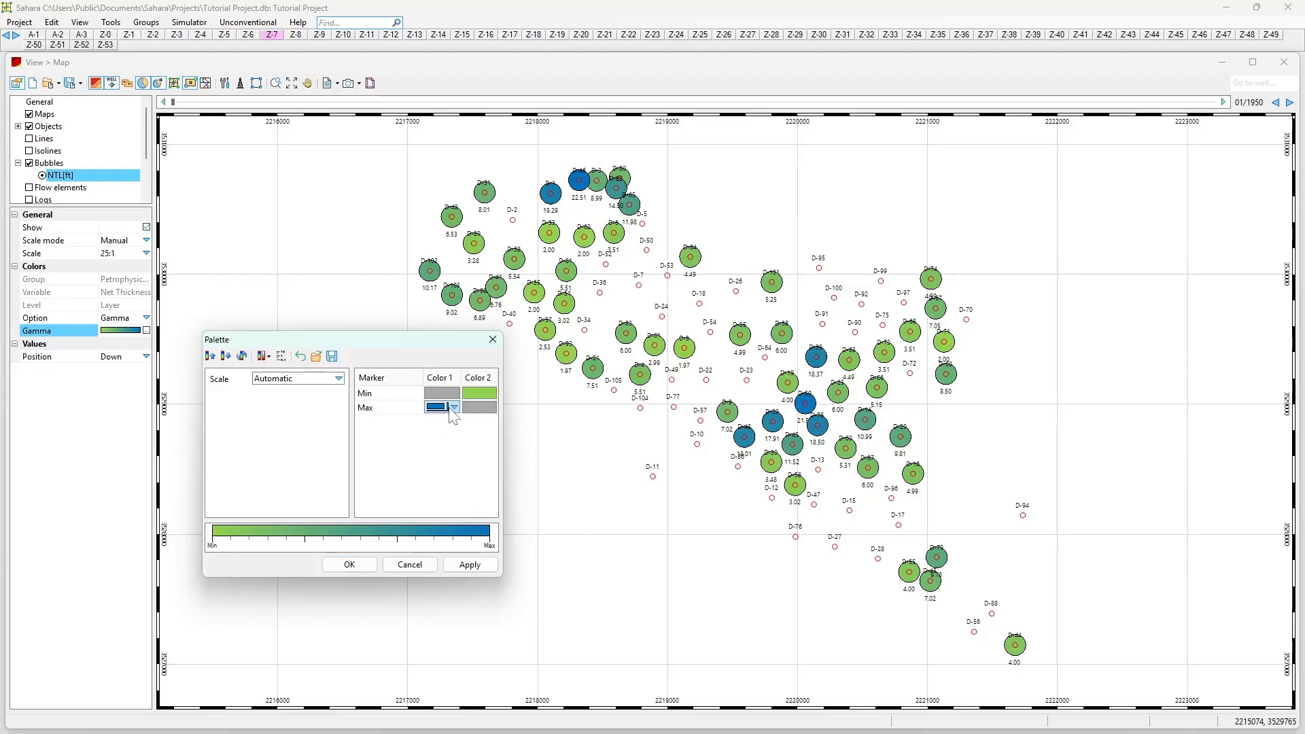
click(453, 407)
click(503, 480)
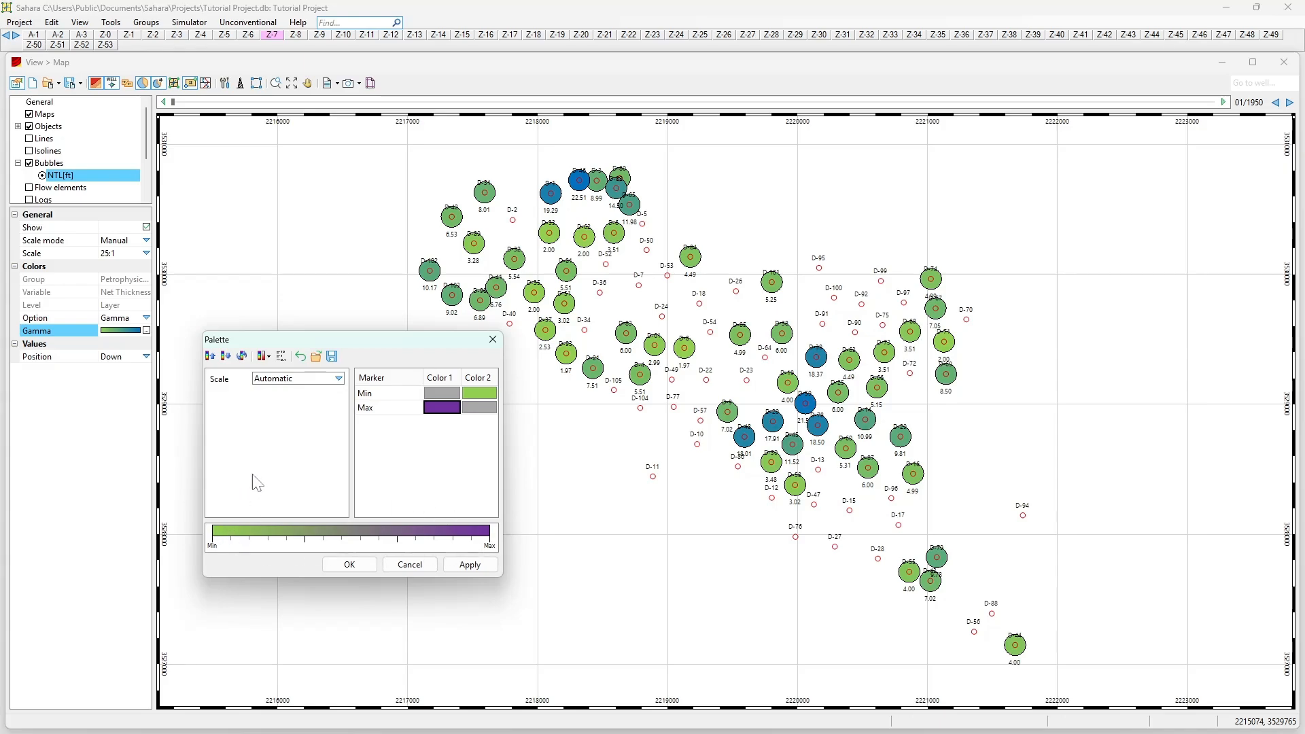
click(293, 380)
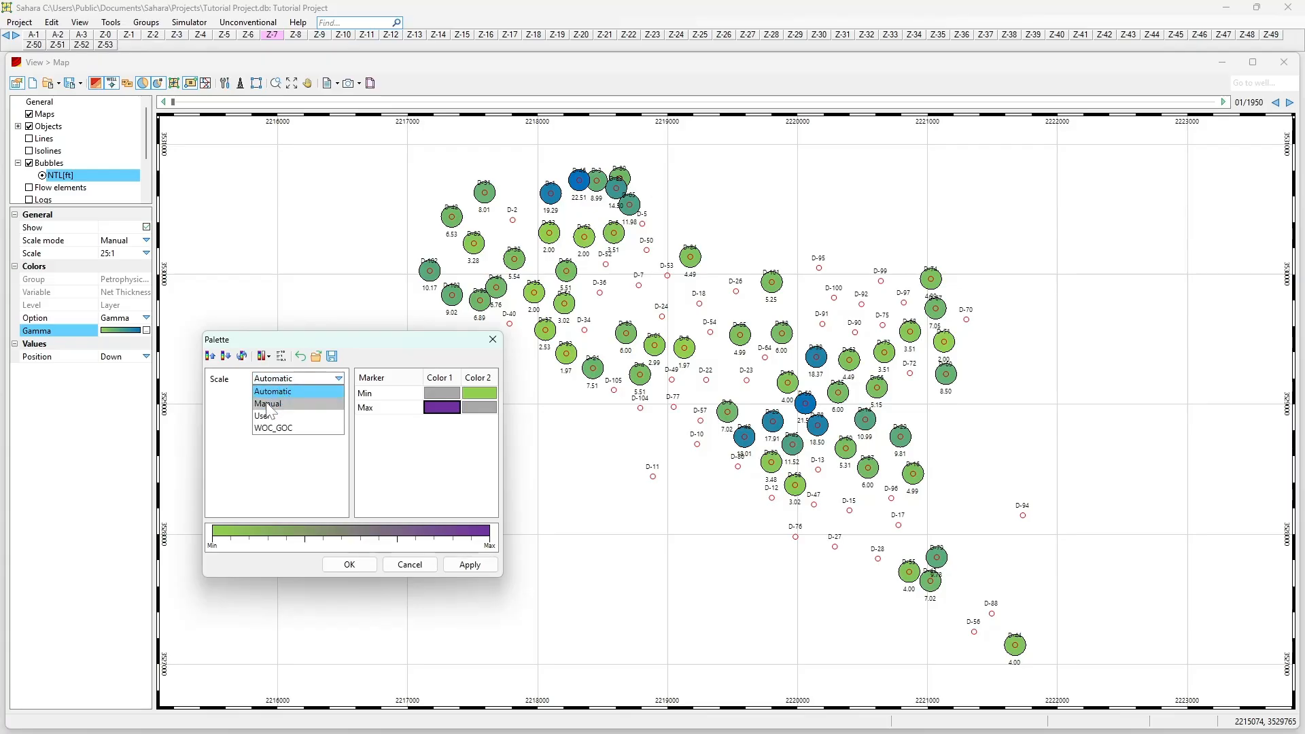
Step: Switch the palette to Manual scale with value markers at 3 and 15 ft
click(268, 403)
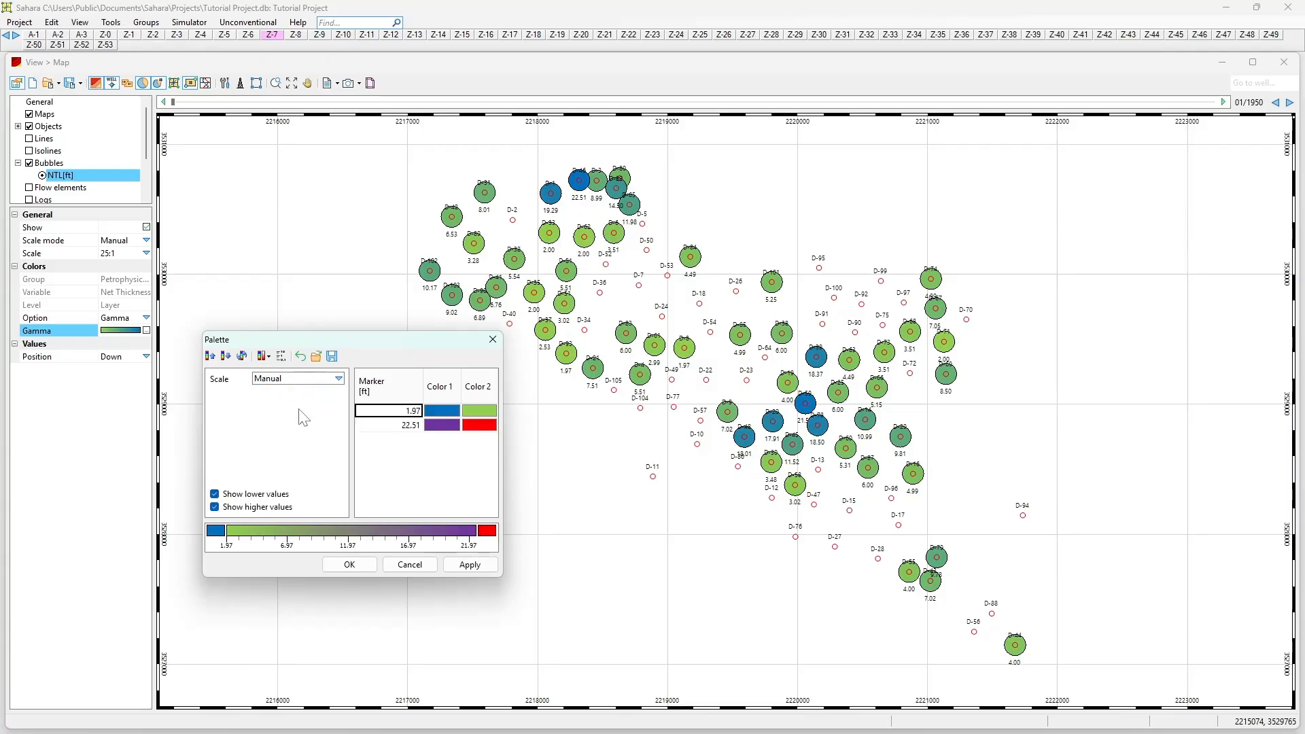
double_click(391, 411)
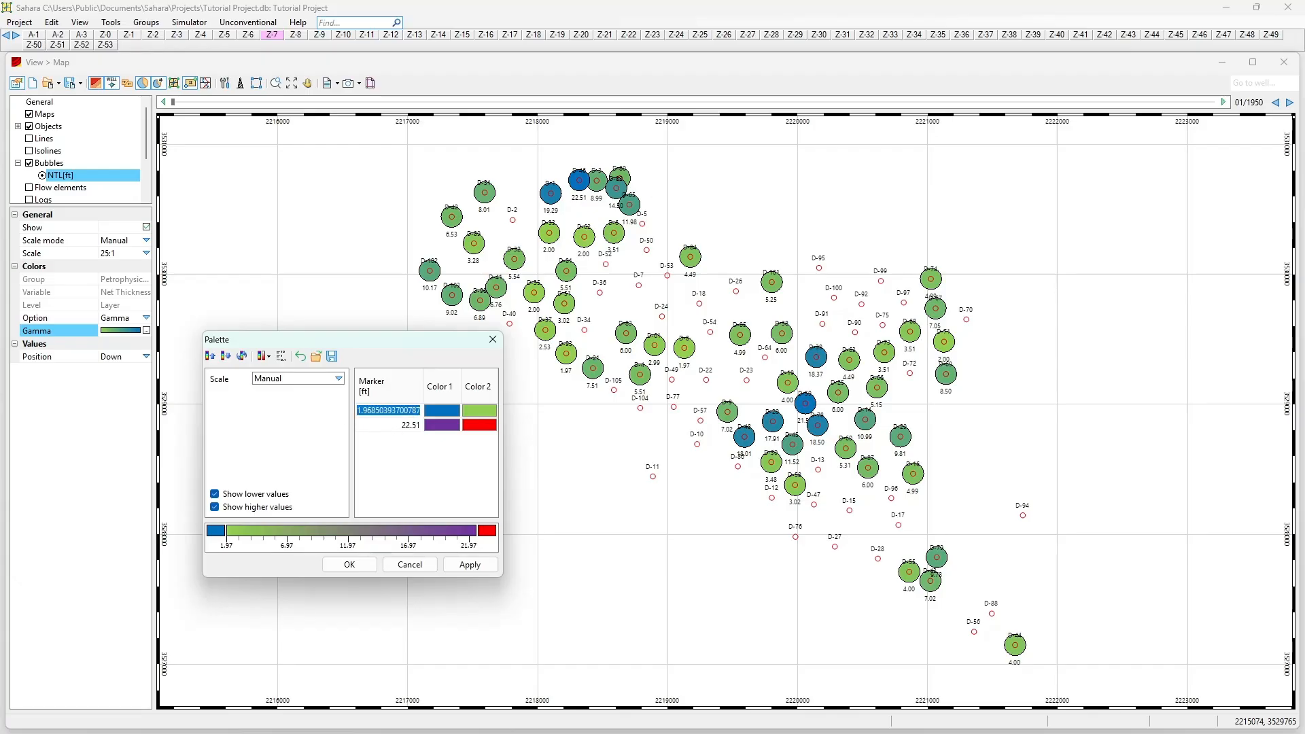
text(3)
key(Return)
double_click(401, 426)
text(15)
key(Return)
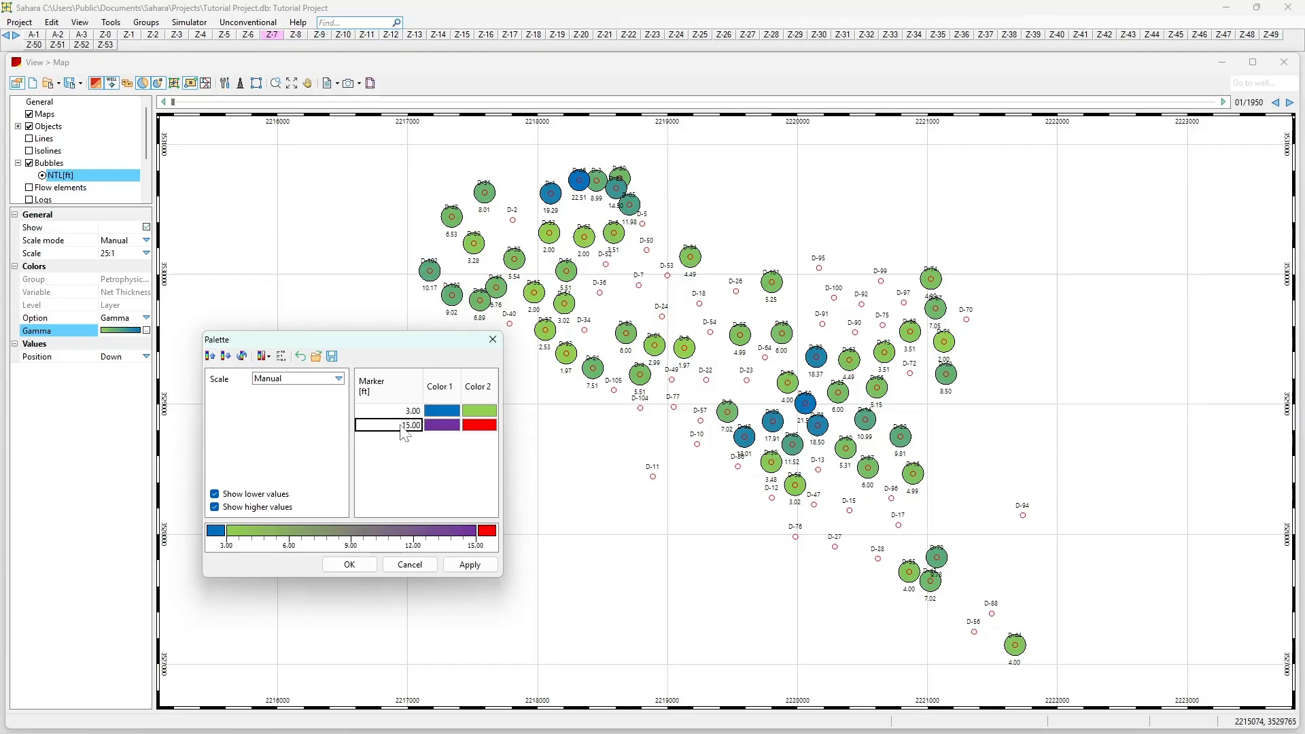
Step: Make the 15 ft marker's first colour light green and apply the palette to the bubbles
click(439, 412)
click(477, 412)
click(439, 426)
click(443, 429)
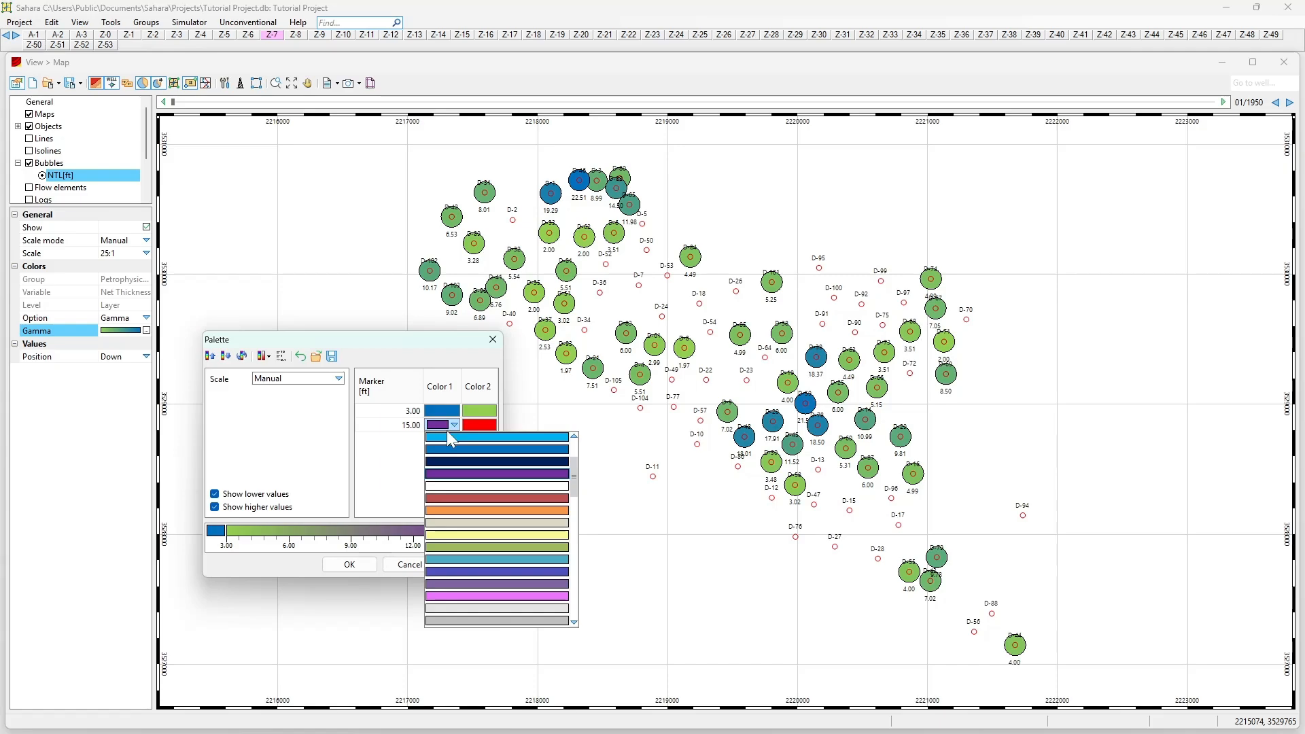
scroll(471, 479, up, 3)
click(482, 499)
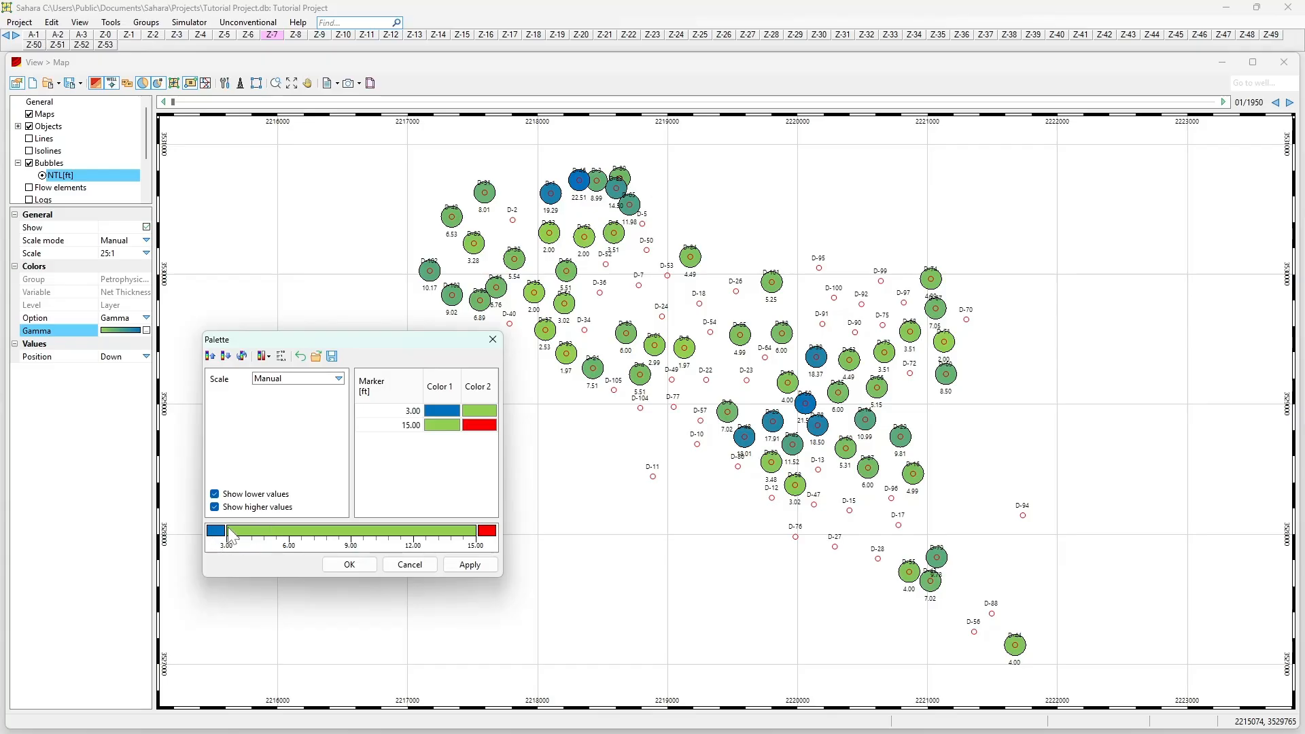
click(483, 566)
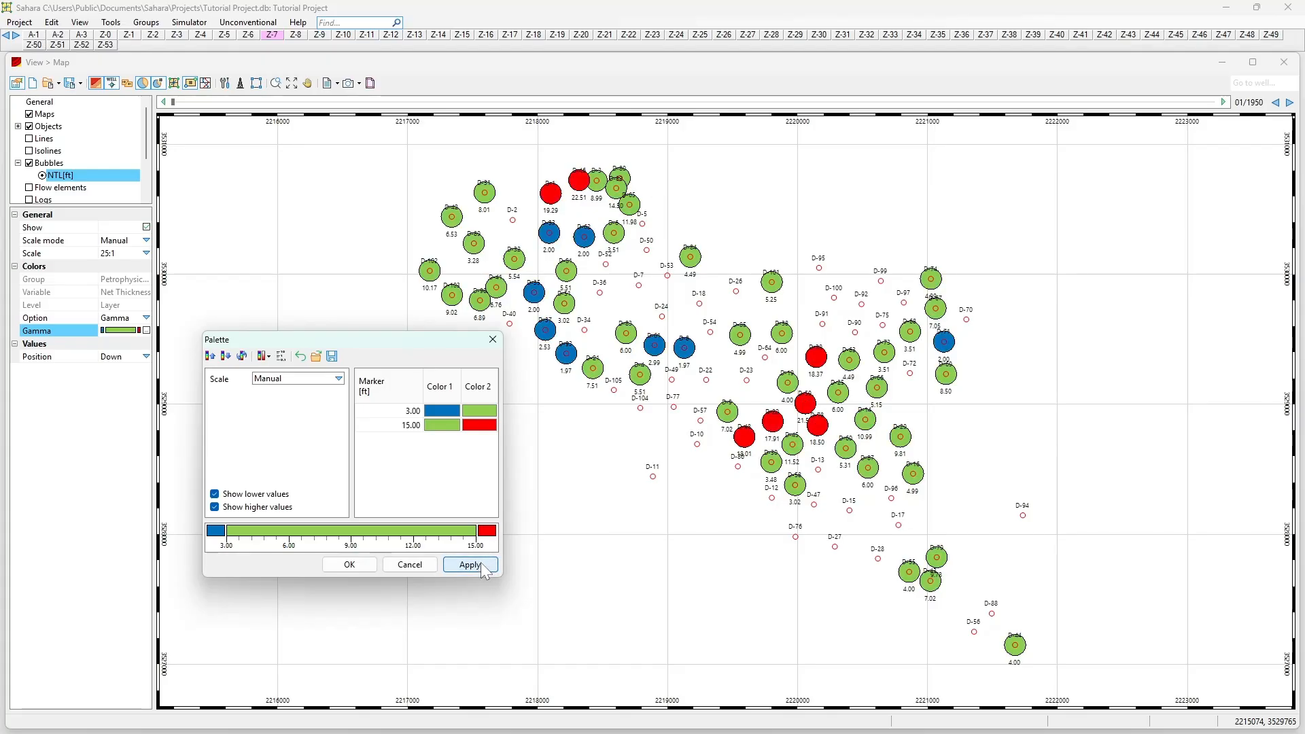
Step: Close the Palette dialog keeping the colours and recentre the wells in view
click(346, 566)
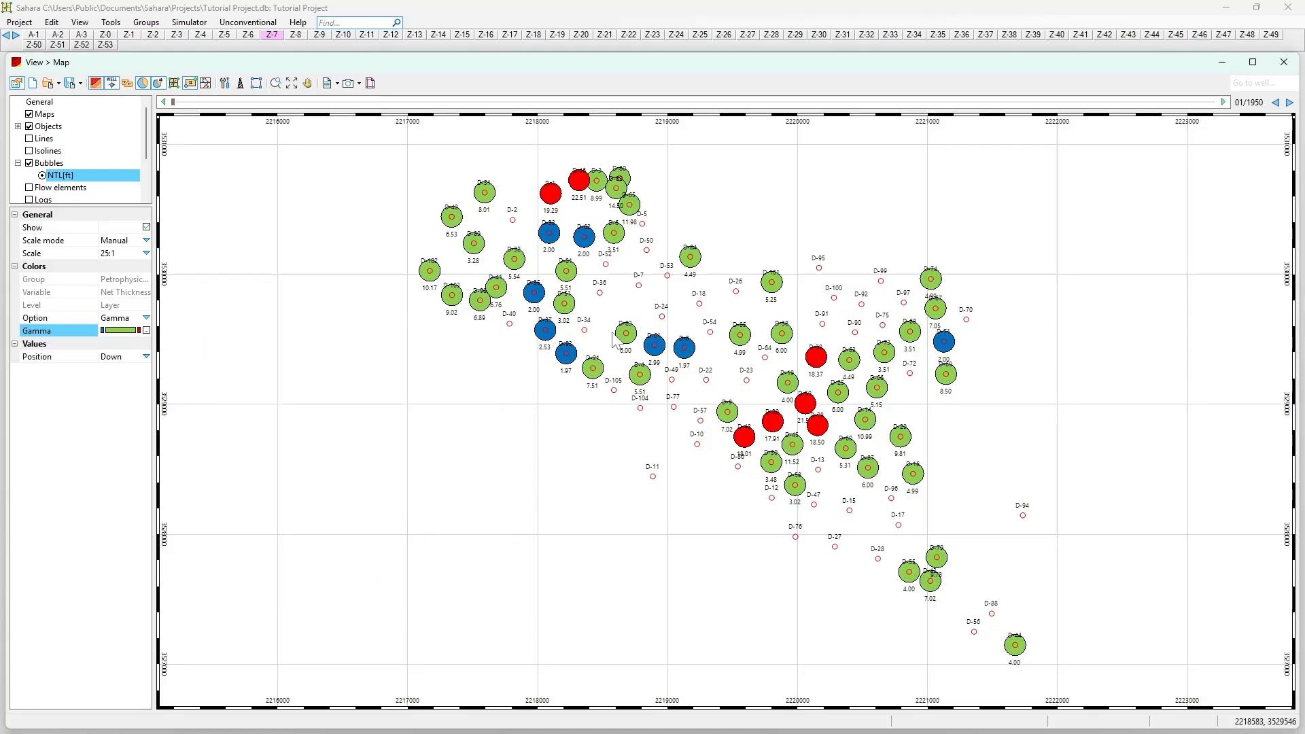
scroll(585, 286, up, 2)
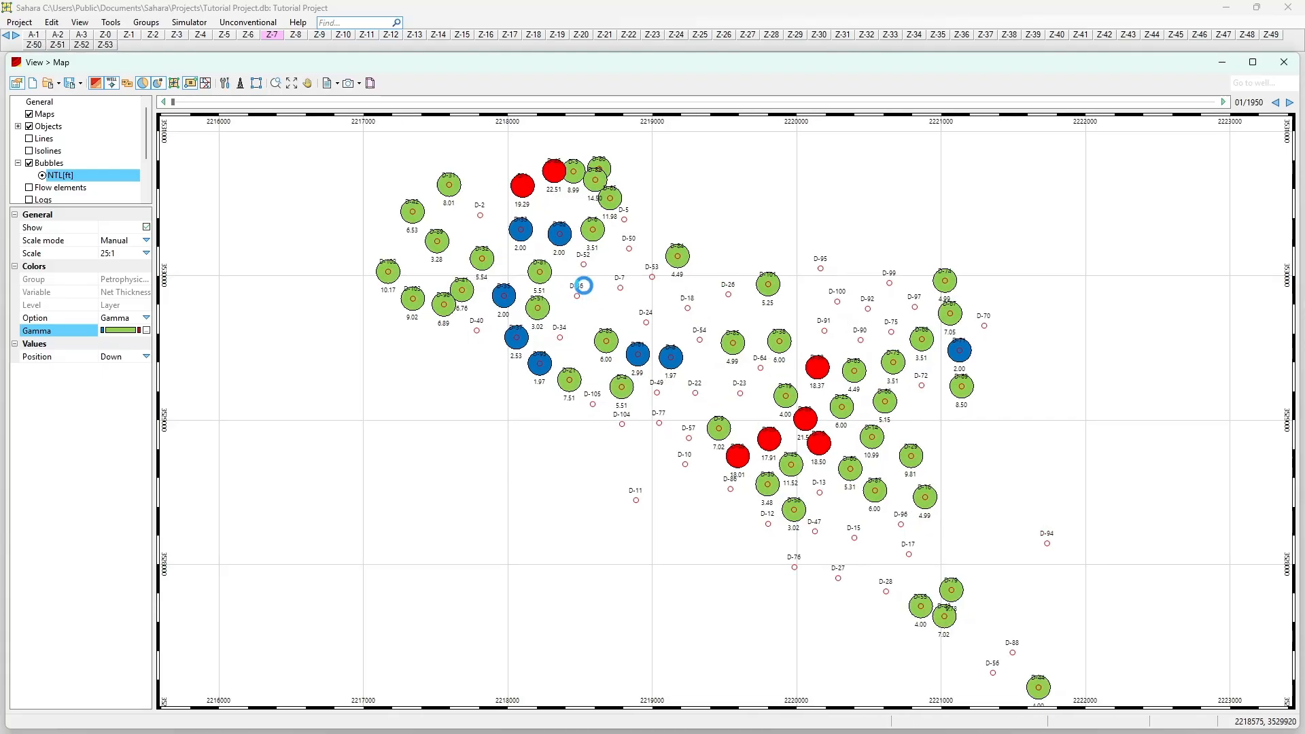
drag(585, 285, 526, 302)
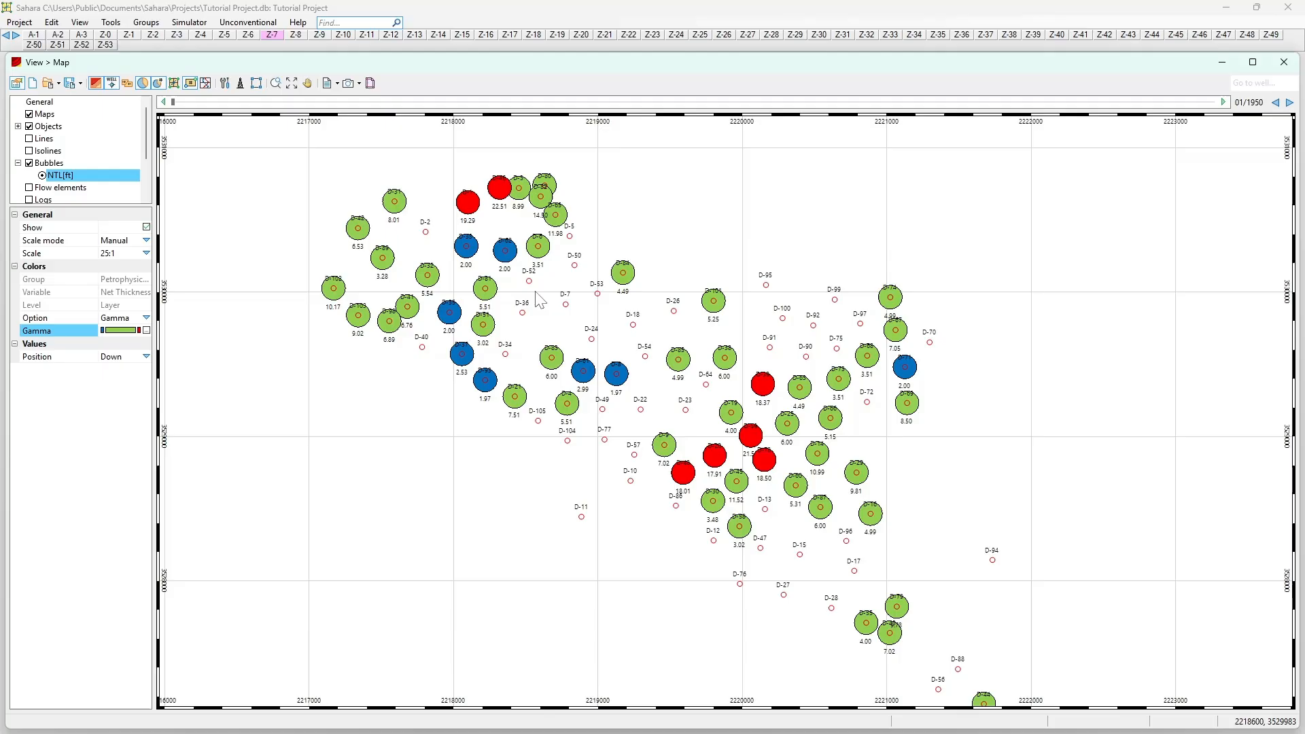
scroll(443, 195, up, 2)
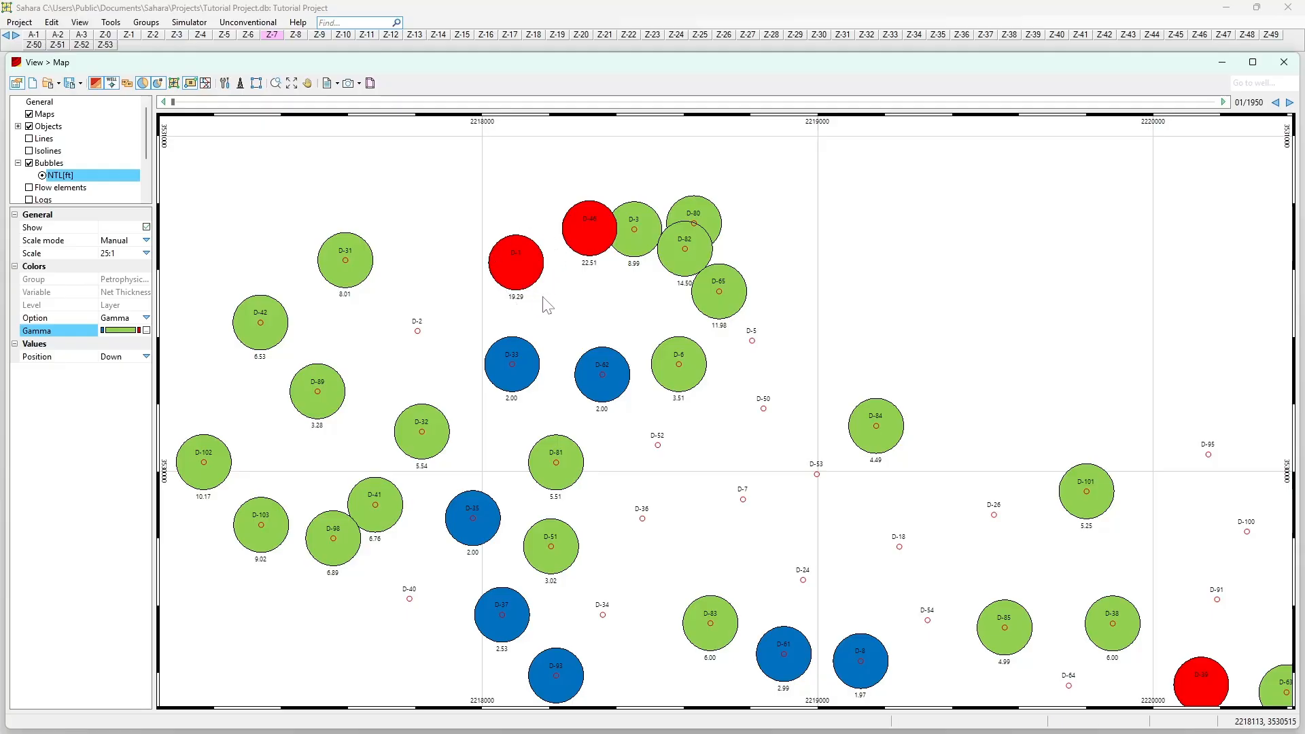
Step: Pan and zoom across the field to inspect the blue, green and red bubbles
scroll(594, 273, down, 2)
drag(940, 559, 633, 352)
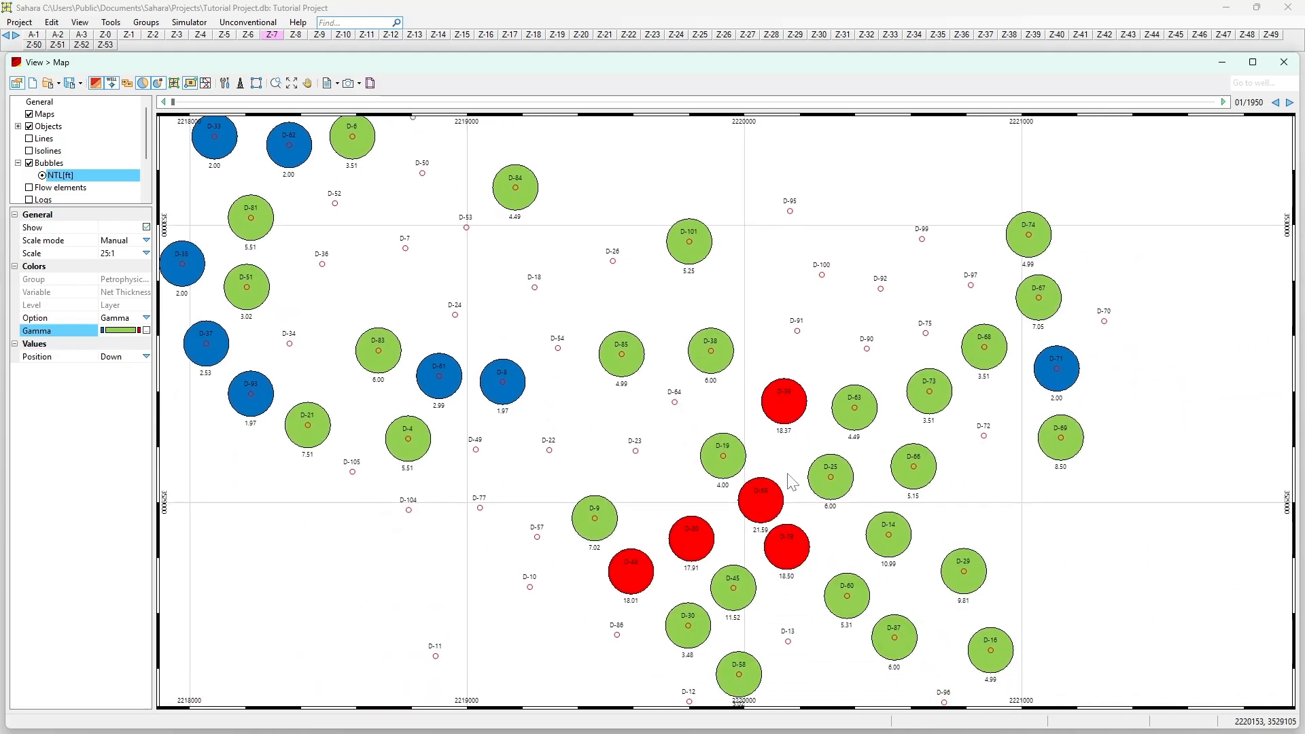
scroll(754, 530, down, 8)
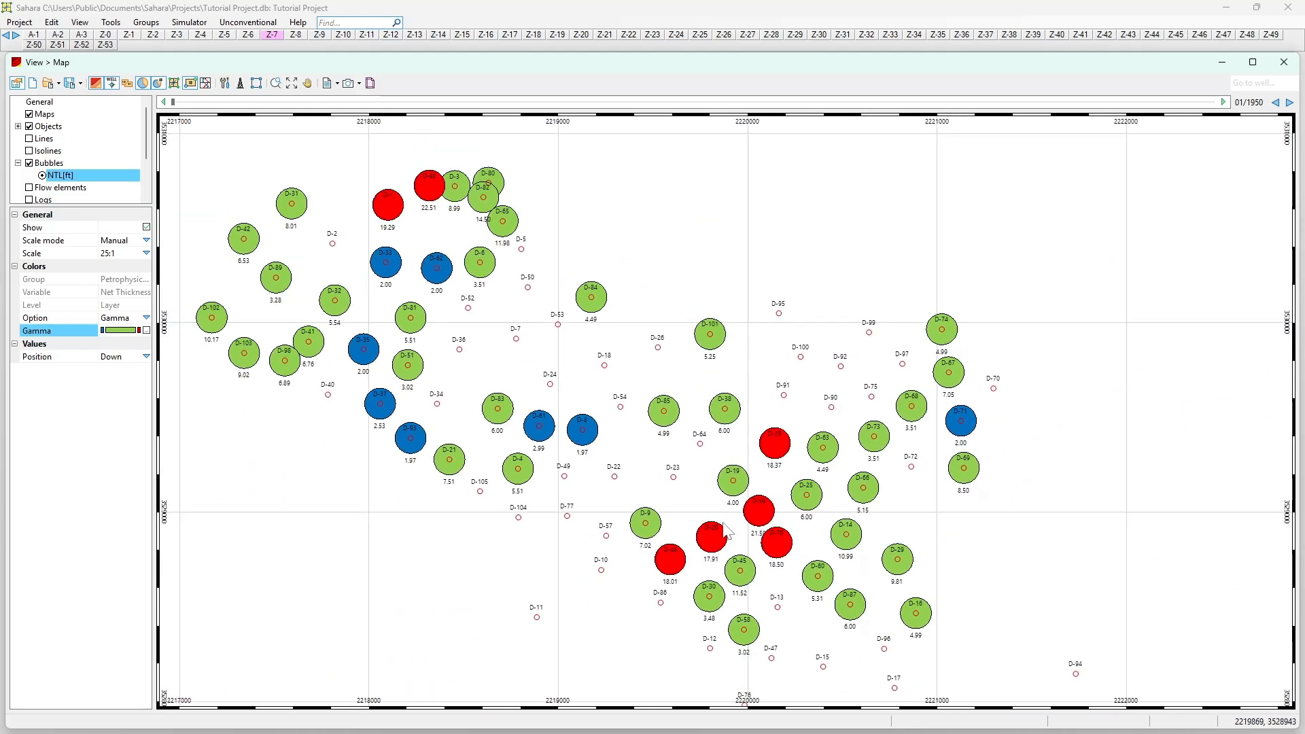
scroll(855, 486, up, 4)
drag(794, 426, 776, 427)
drag(373, 260, 579, 384)
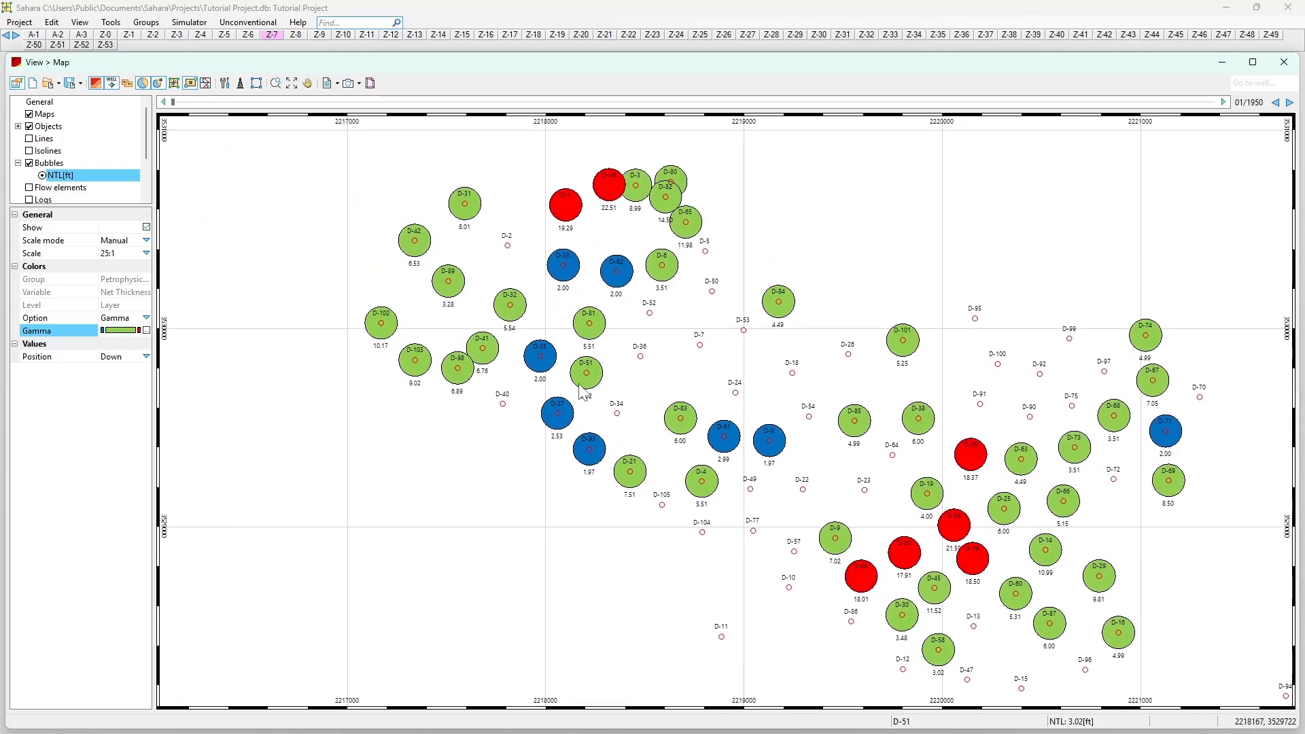
drag(673, 288, 628, 282)
scroll(664, 392, up, 1)
drag(663, 392, 600, 318)
drag(619, 382, 630, 326)
scroll(647, 345, up, 1)
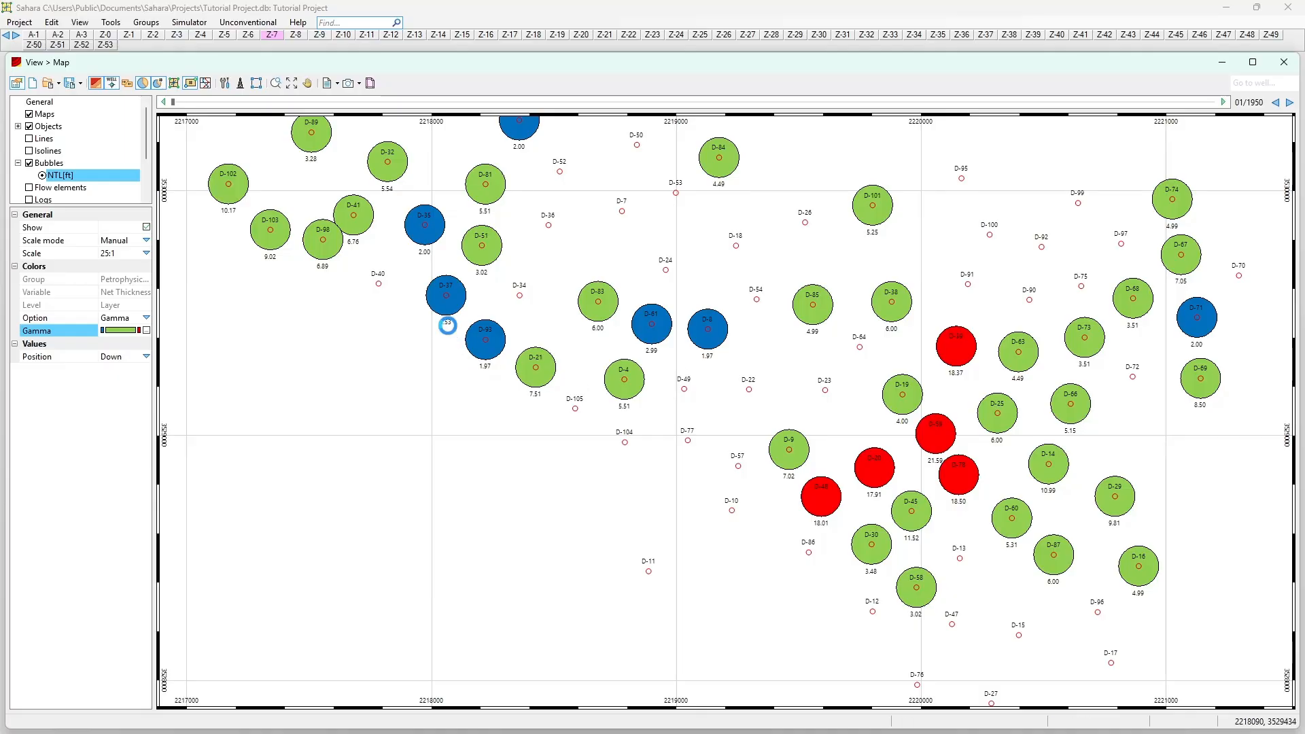
scroll(449, 338, down, 4)
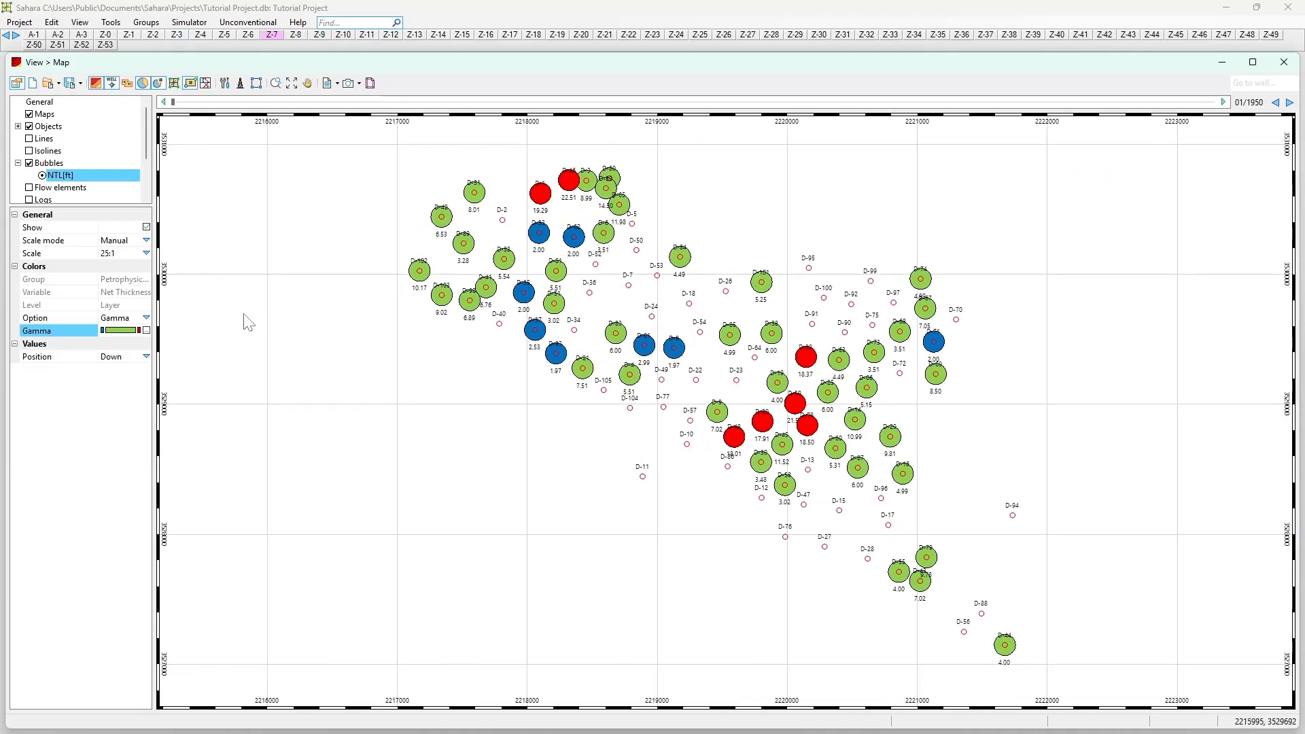
Step: Toggle the bubble layer off and view its uniform-size properties in the tree
click(146, 331)
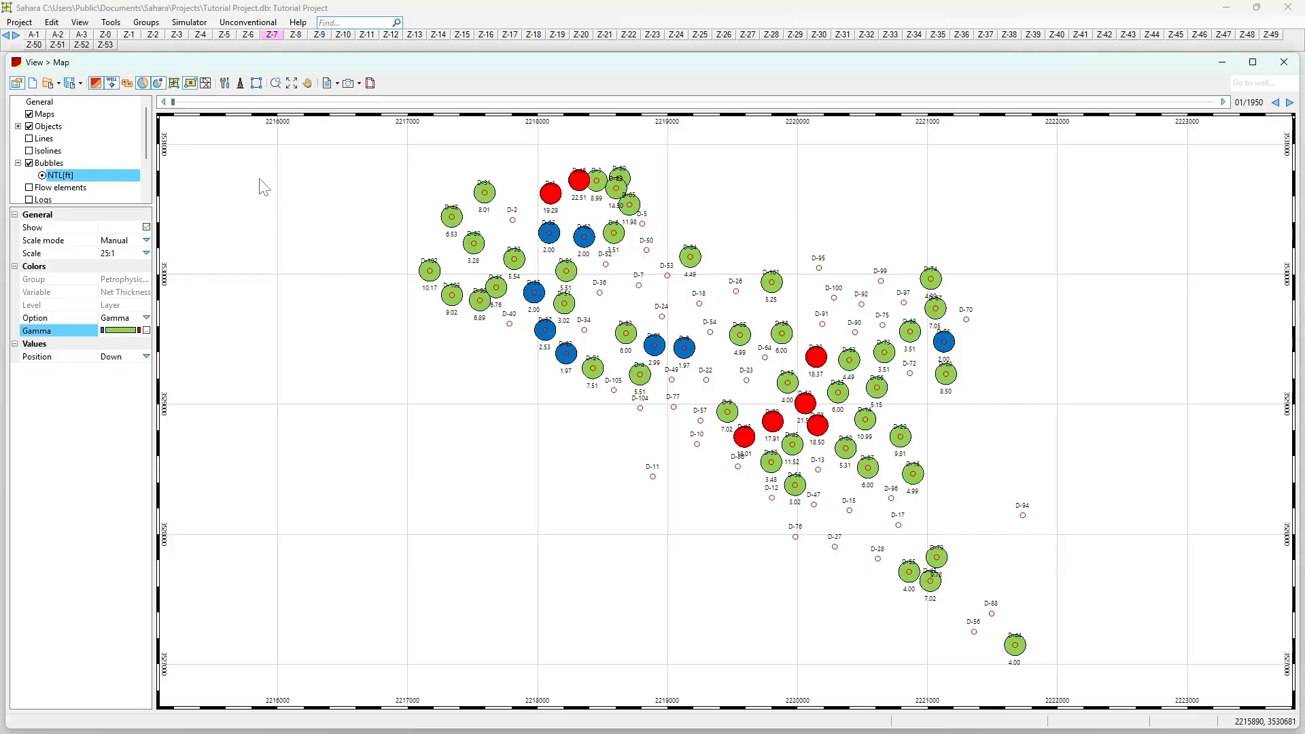
click(144, 82)
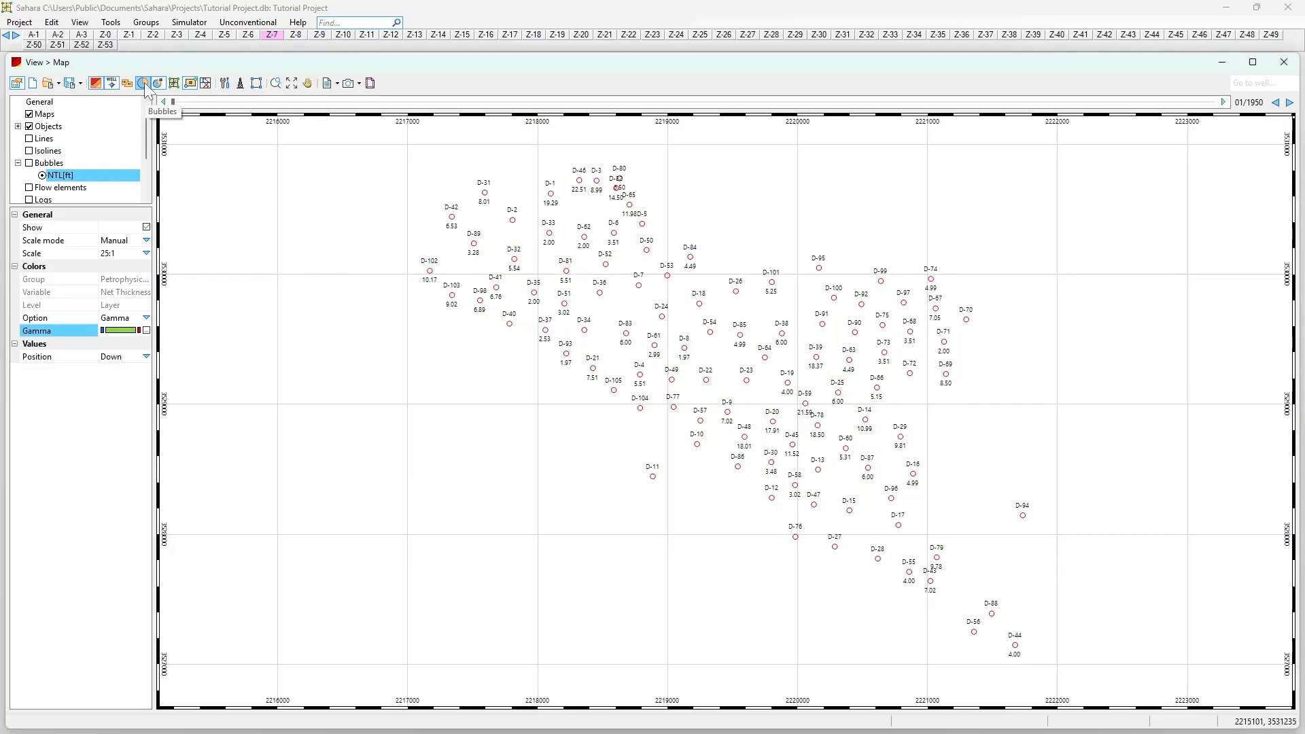
click(38, 166)
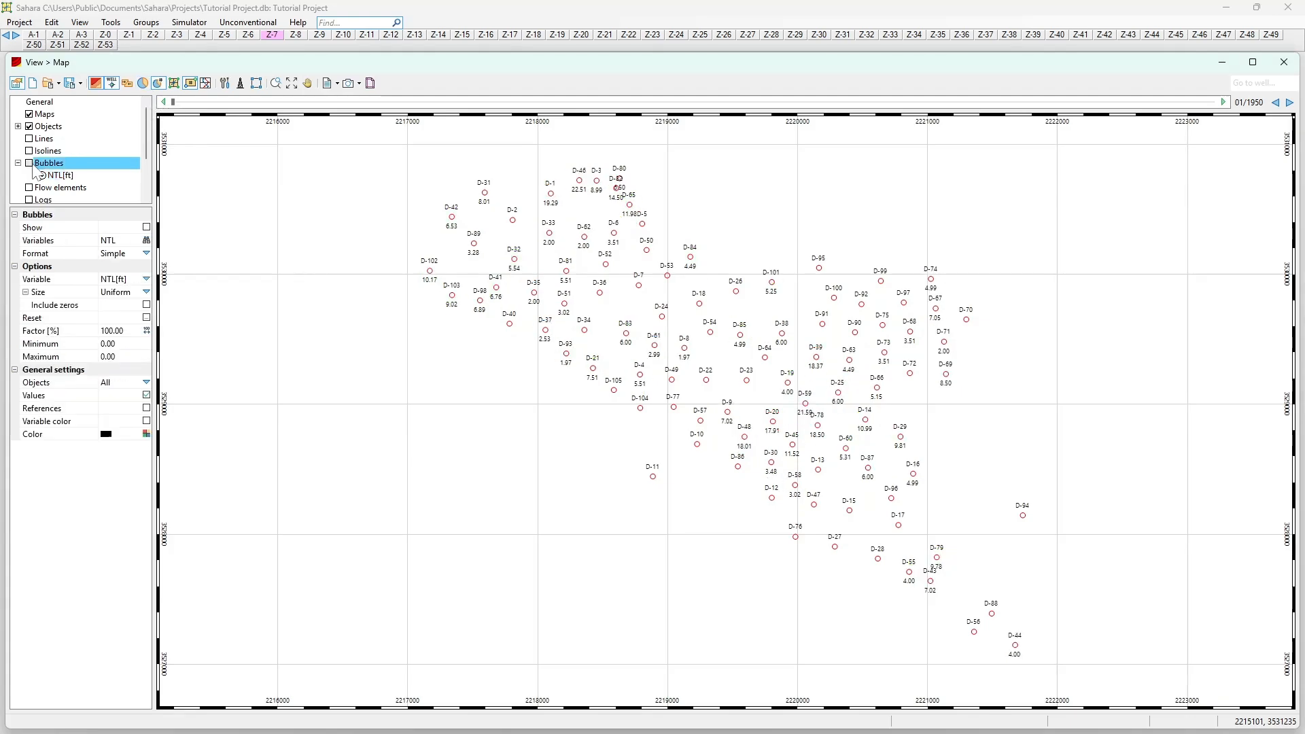